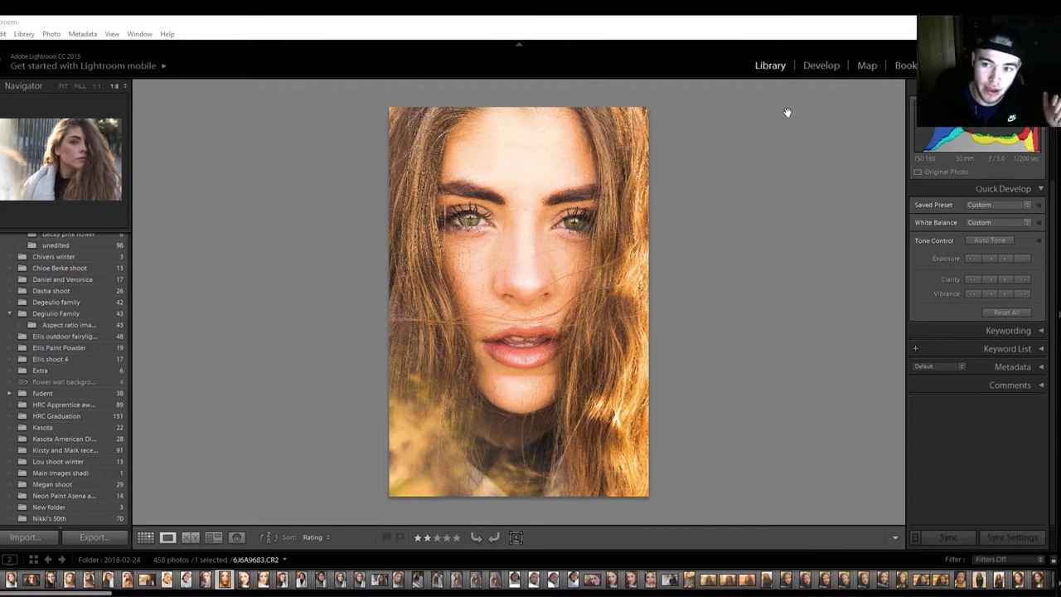
Step: Reset the portrait's develop adjustments and warm its white balance to a temperature of 6450
click(828, 70)
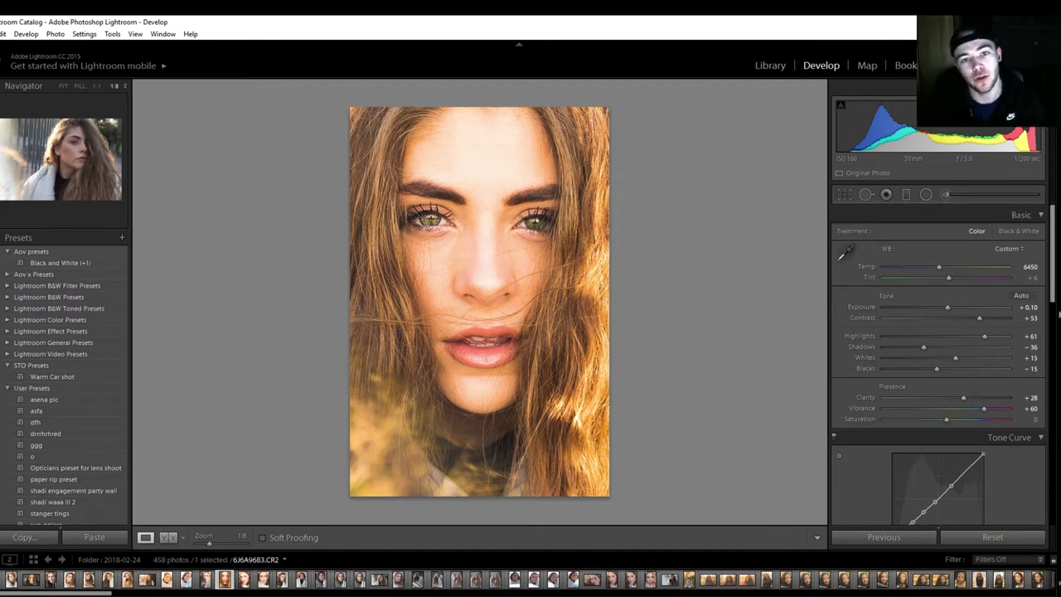
click(998, 540)
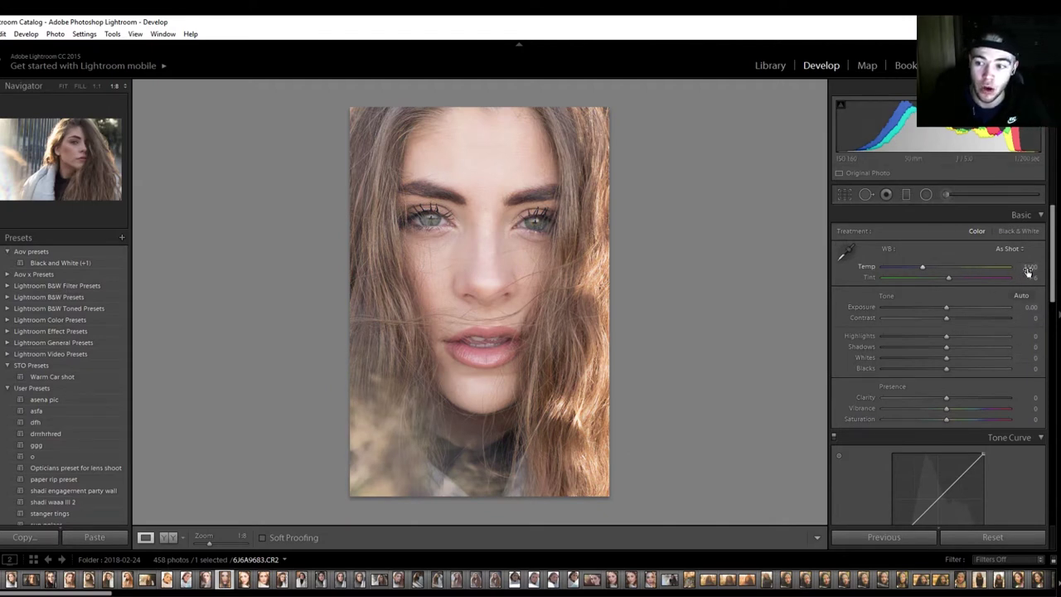
drag(1028, 272, 1046, 272)
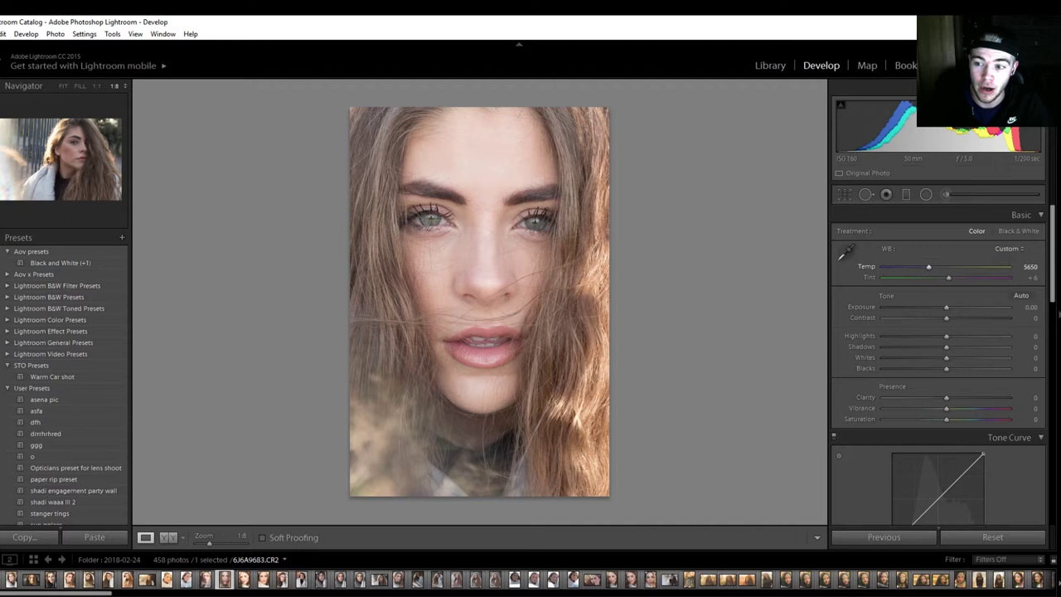
drag(1046, 266, 1060, 266)
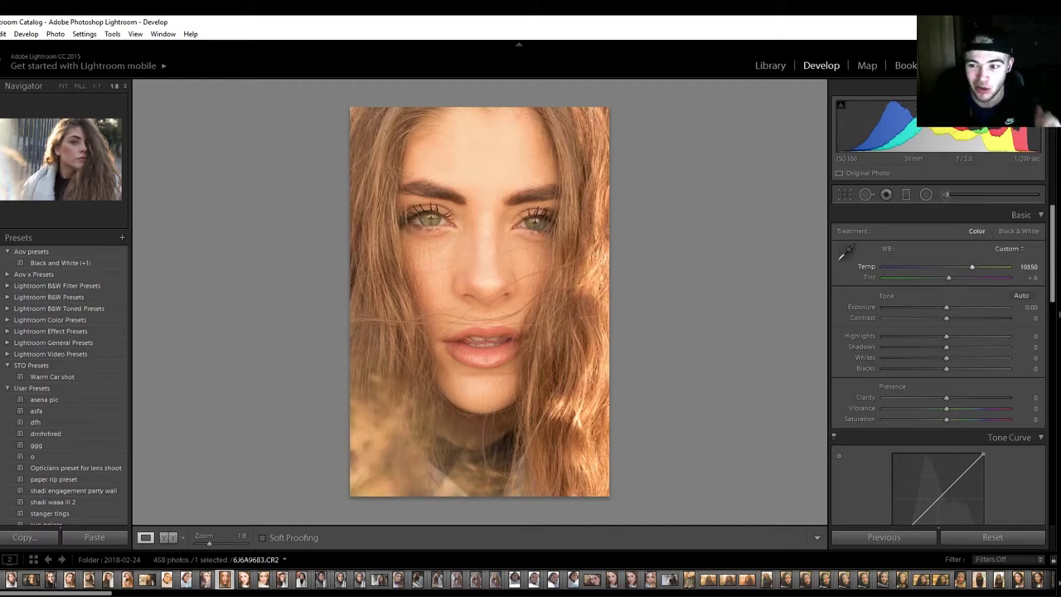
drag(1060, 266, 1060, 266)
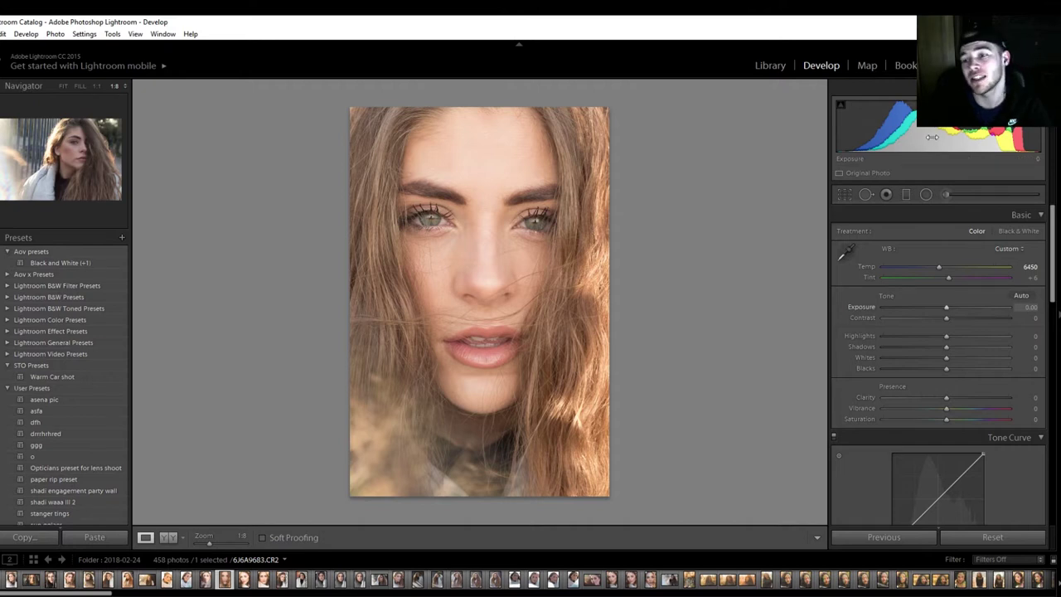
Step: Set the portrait's Exposure to +0.18 and its Contrast to +58
drag(932, 137, 935, 137)
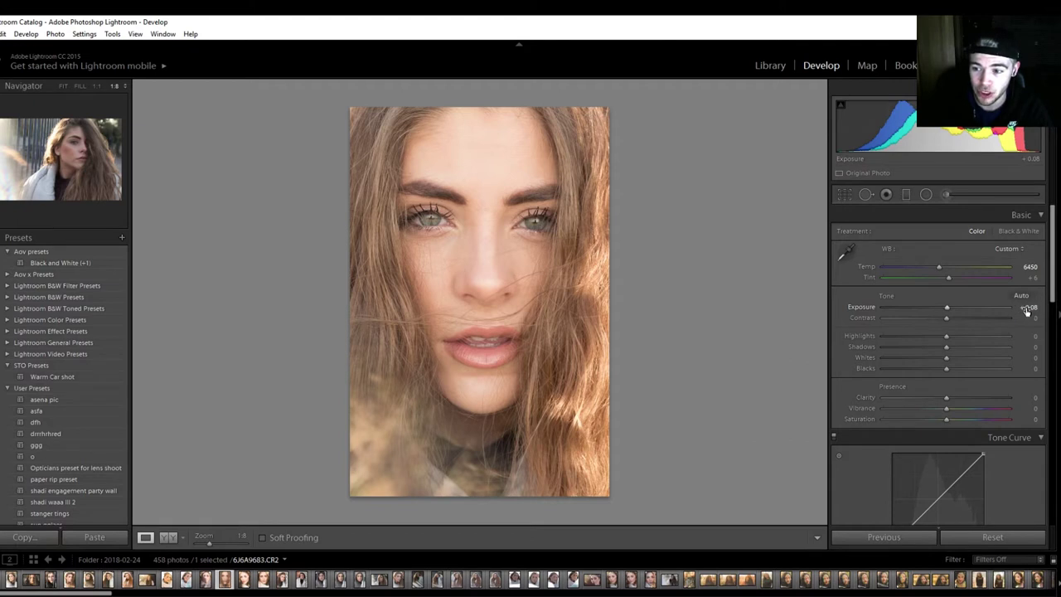
mouse_move(1026, 307)
mouse_down()
mouse_move(1040, 308)
mouse_move(1026, 307)
mouse_up()
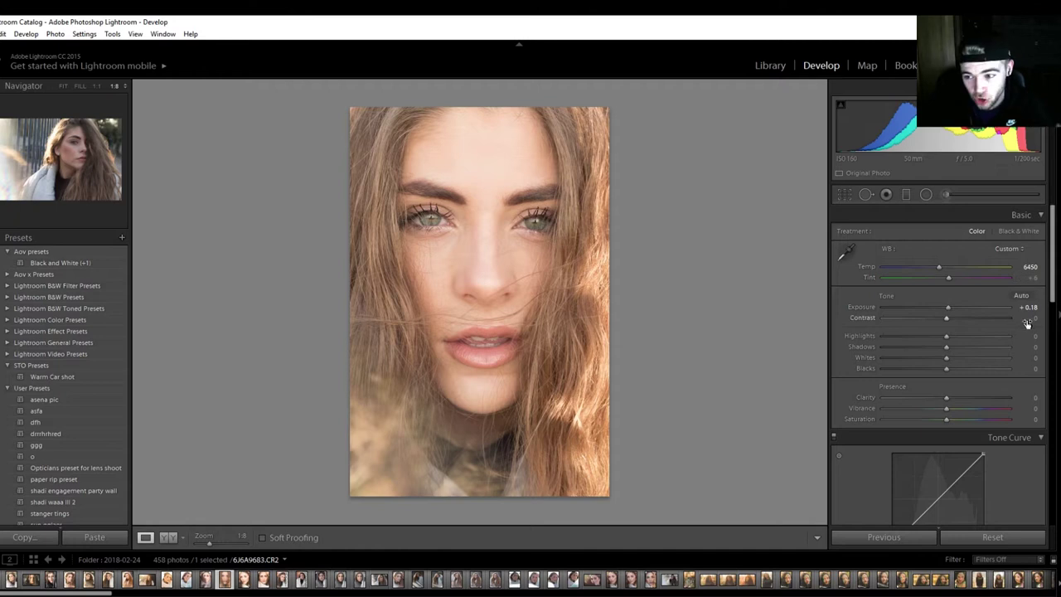
drag(1025, 319, 1060, 318)
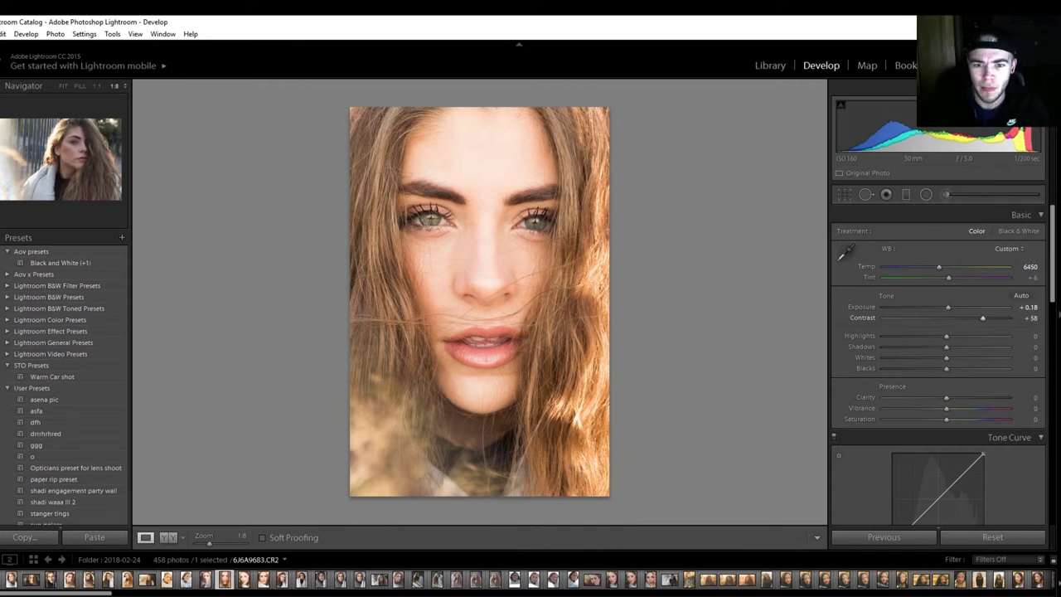
mouse_move(1036, 318)
mouse_down()
mouse_move(1014, 318)
mouse_move(1045, 318)
mouse_up()
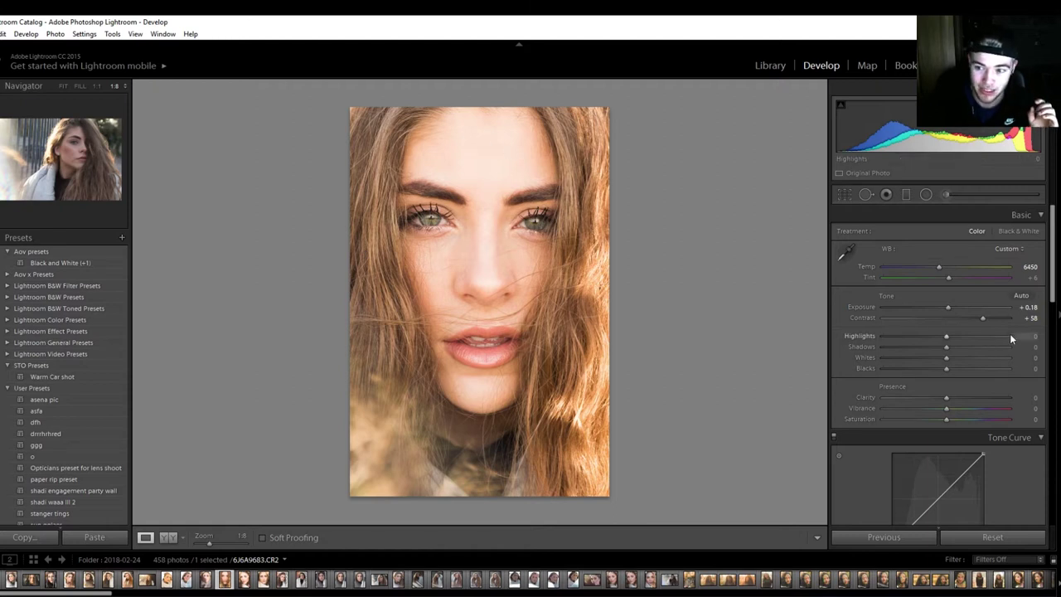
Step: Brighten the skin's bright areas by setting Highlights to +93, comparing high and near-zero amounts on the forehead
drag(1024, 338, 1041, 338)
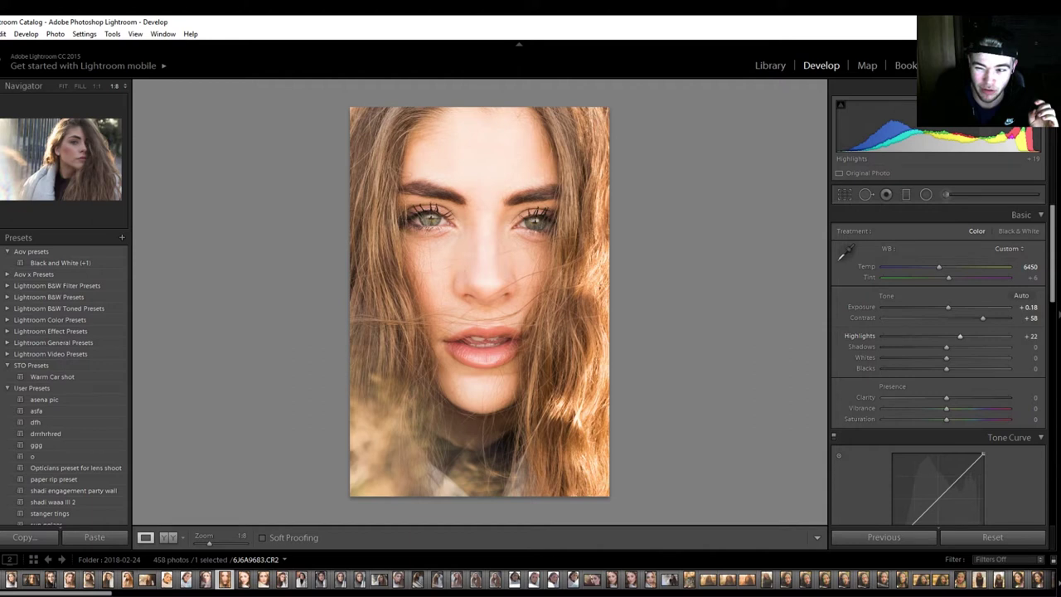
drag(1041, 338, 1060, 337)
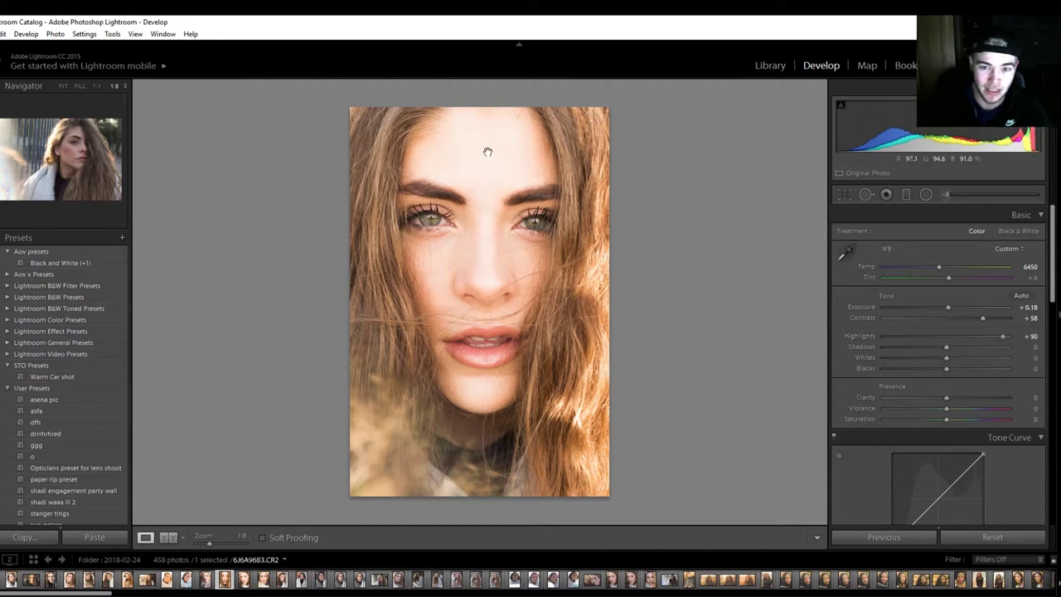
click(944, 333)
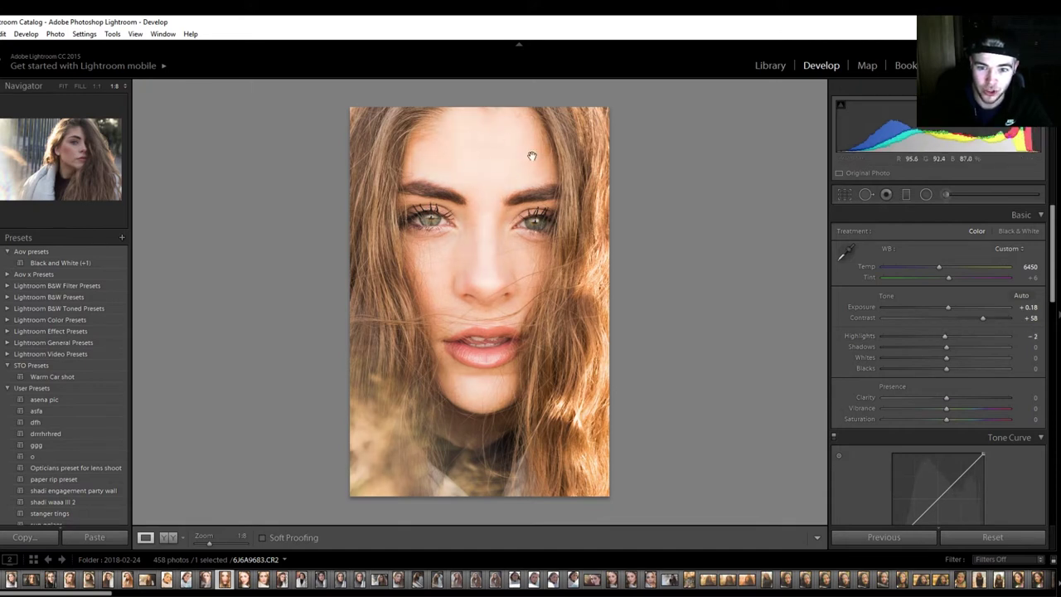
click(1008, 337)
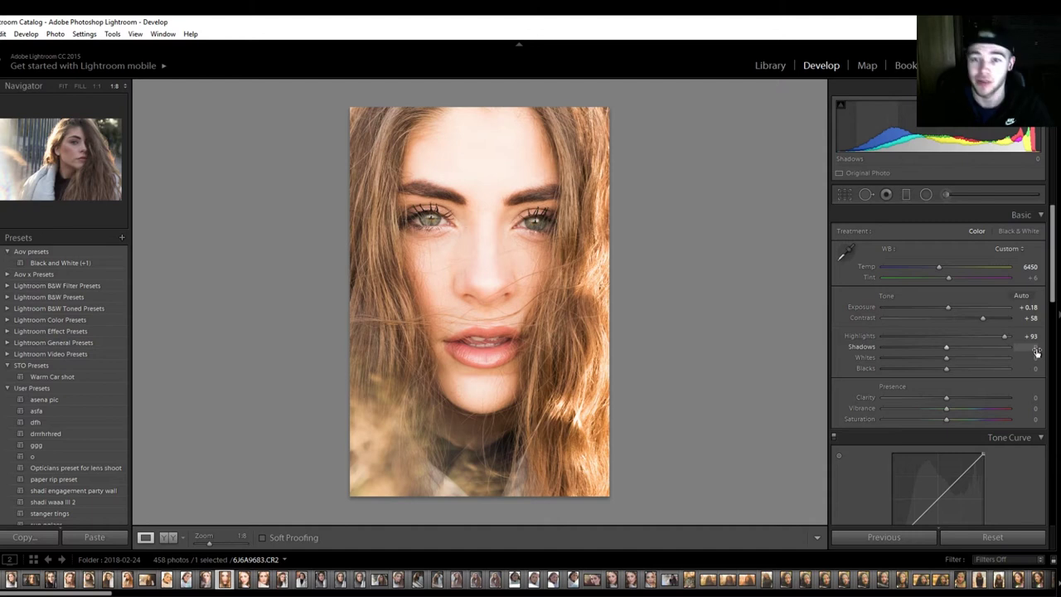
Step: Balance the remaining tones with Shadows at +10, Whites at +16 and Blacks at -15
drag(1031, 350, 990, 350)
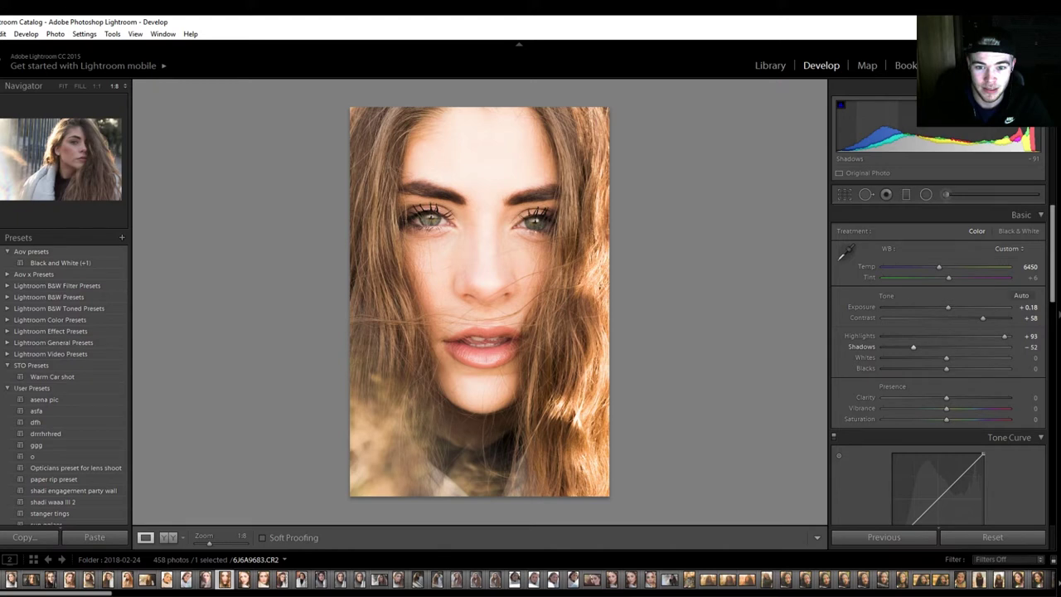
drag(913, 346, 926, 346)
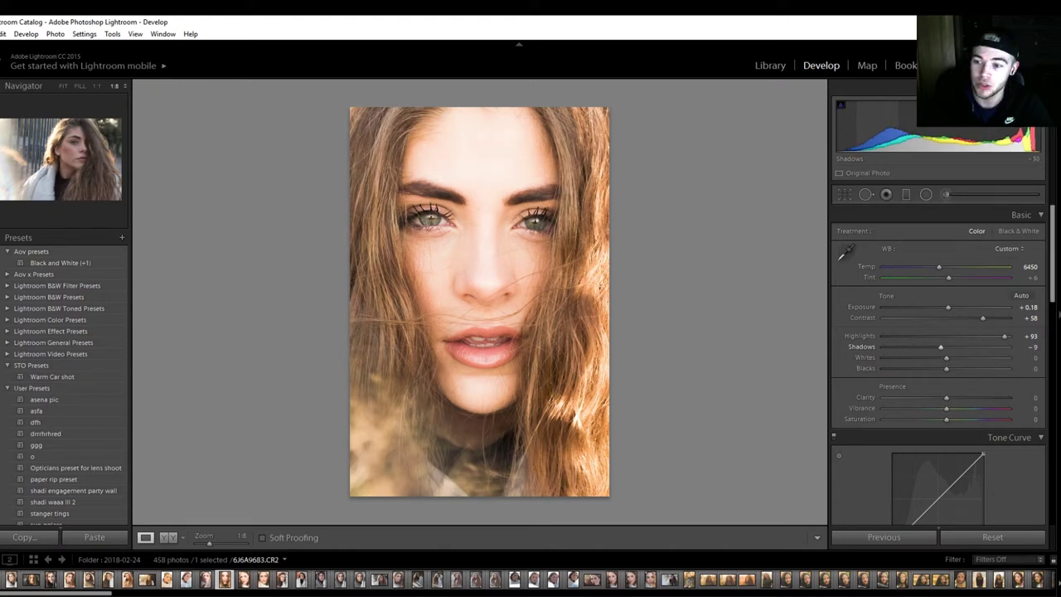
drag(941, 347, 952, 346)
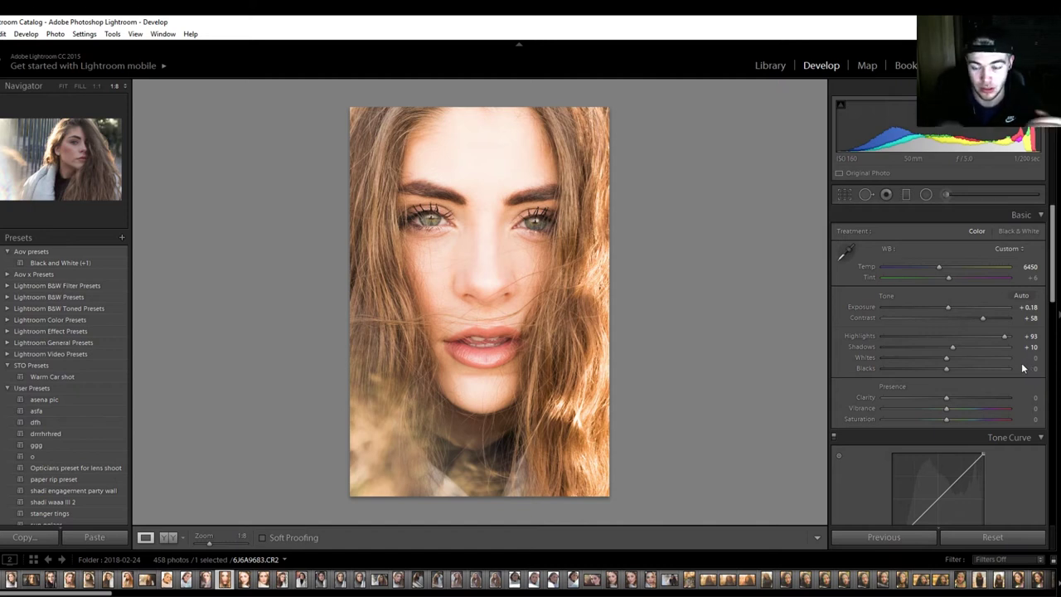
mouse_move(1027, 359)
mouse_down()
mouse_move(1045, 357)
mouse_move(1034, 368)
mouse_up()
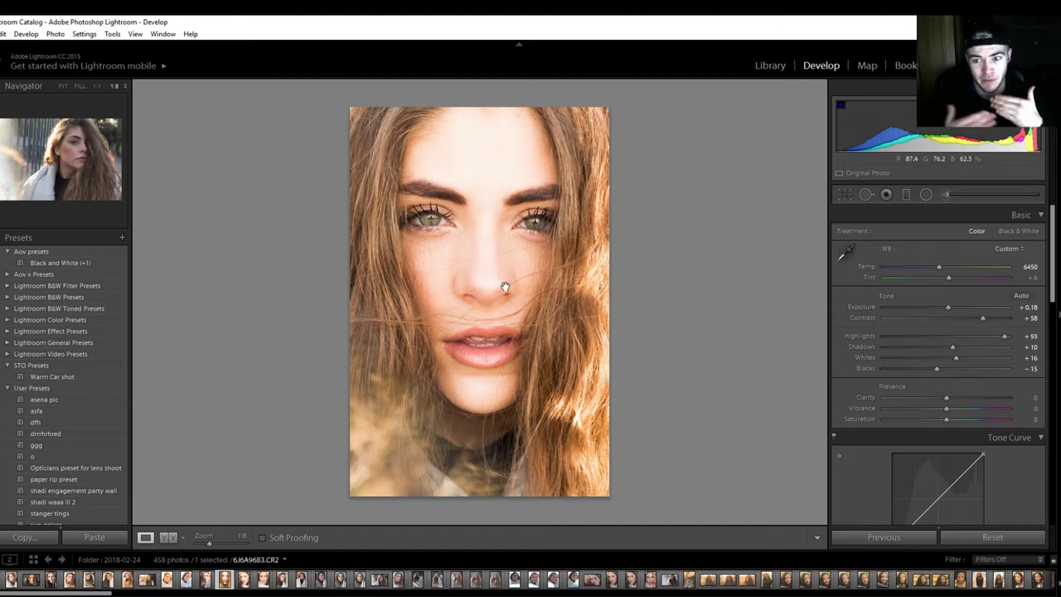
Step: Try a near-maximum Clarity on the portrait and settle it at +39
drag(1029, 398, 1033, 398)
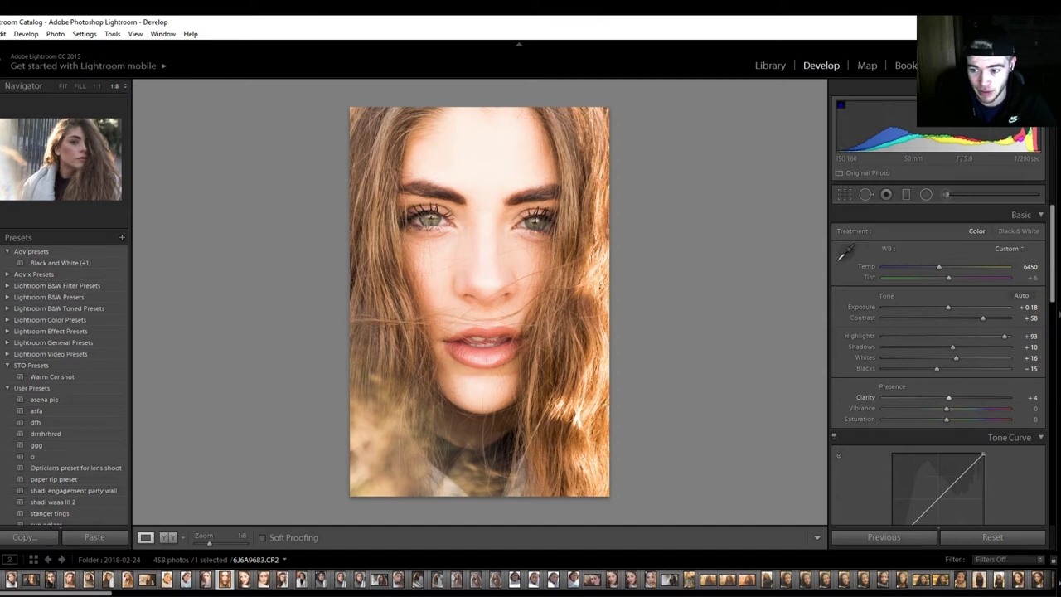
drag(948, 397, 956, 398)
drag(1040, 397, 1053, 397)
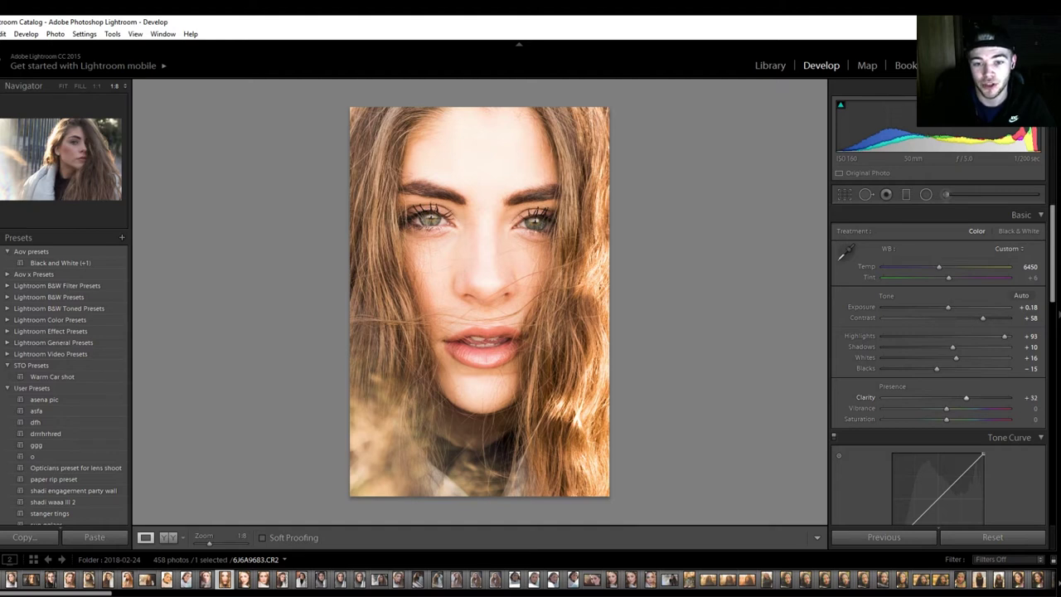
drag(1052, 397, 1060, 397)
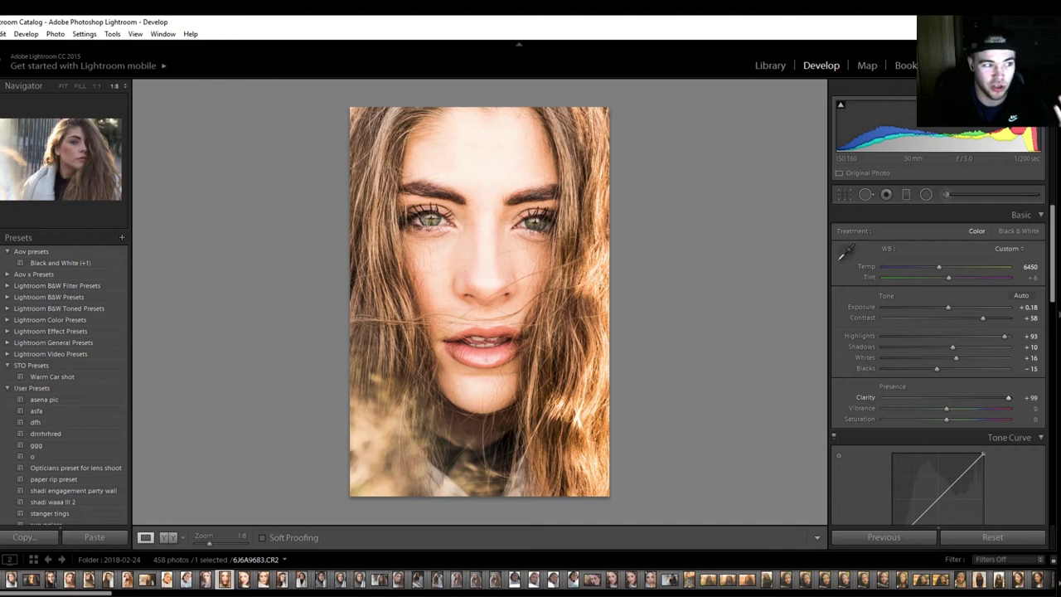
drag(1008, 397, 963, 397)
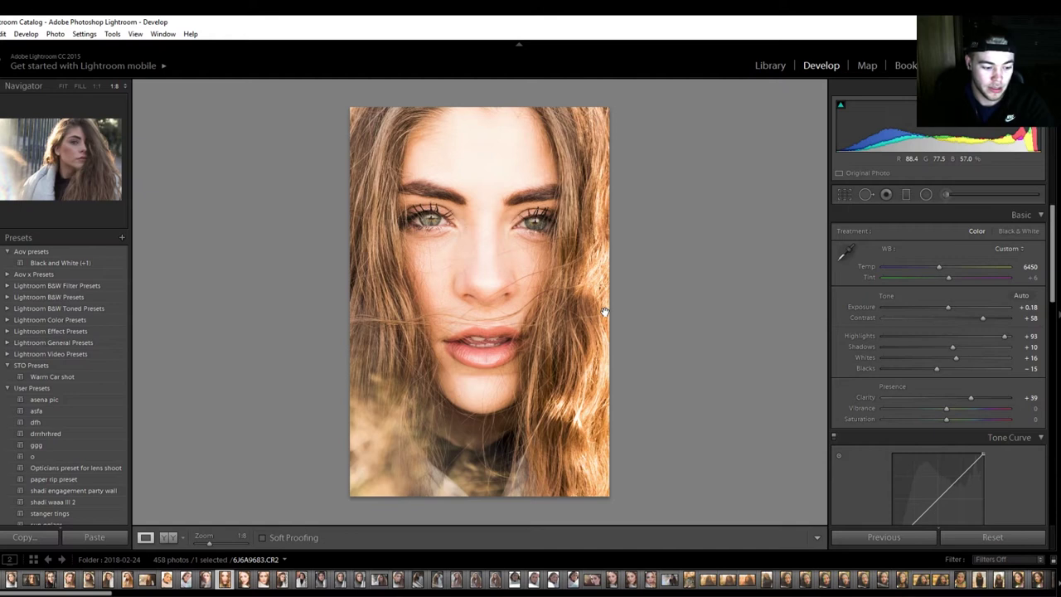
Step: Compare the edited portrait with its unedited version several times, ending on the edited view
key(backslash)
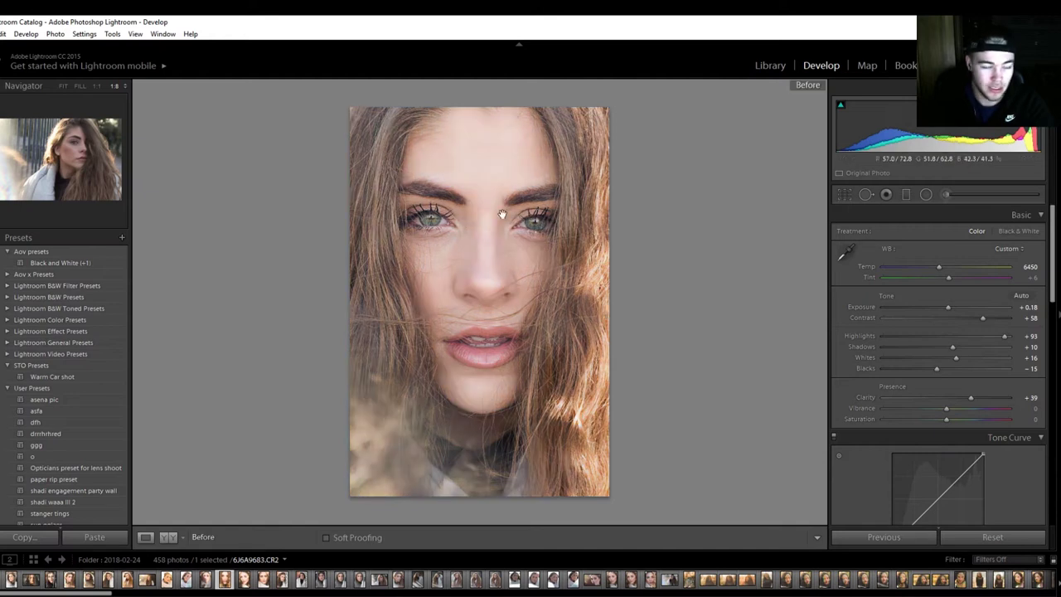
key(backslash)
key(backslash)
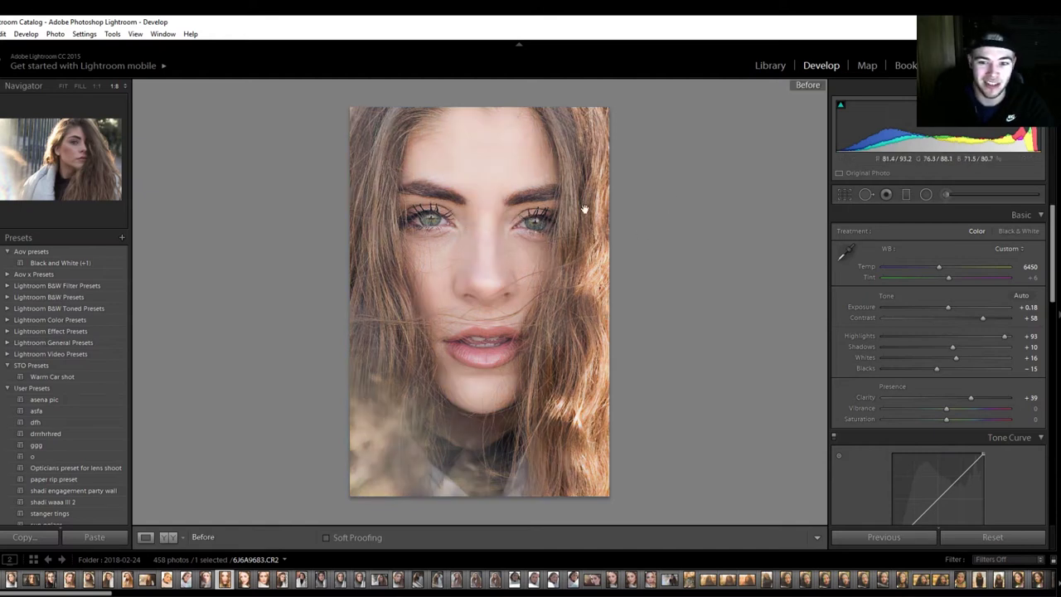
key(backslash)
key(backslash)
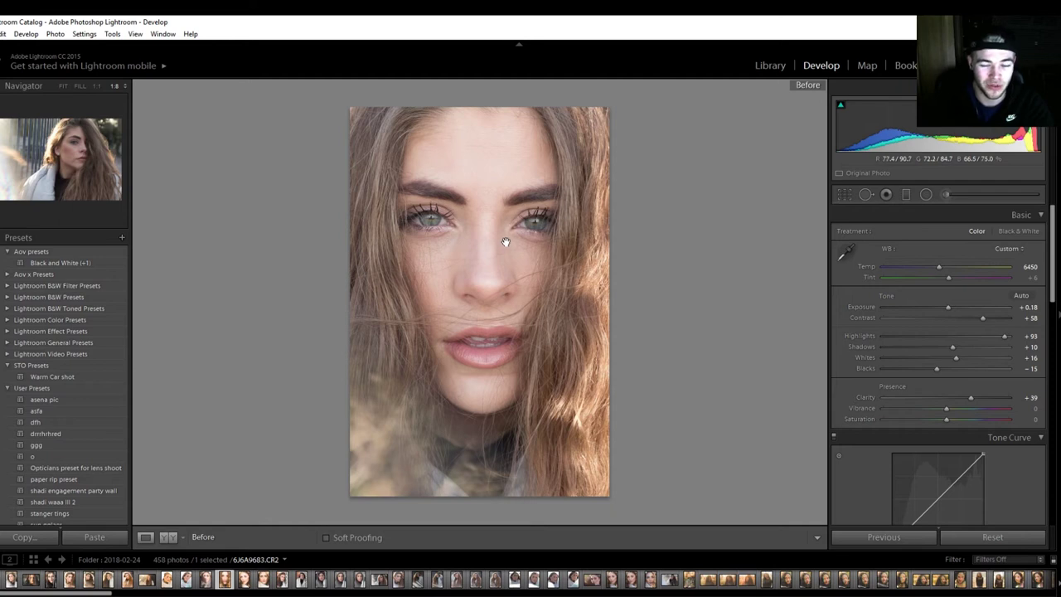
key(backslash)
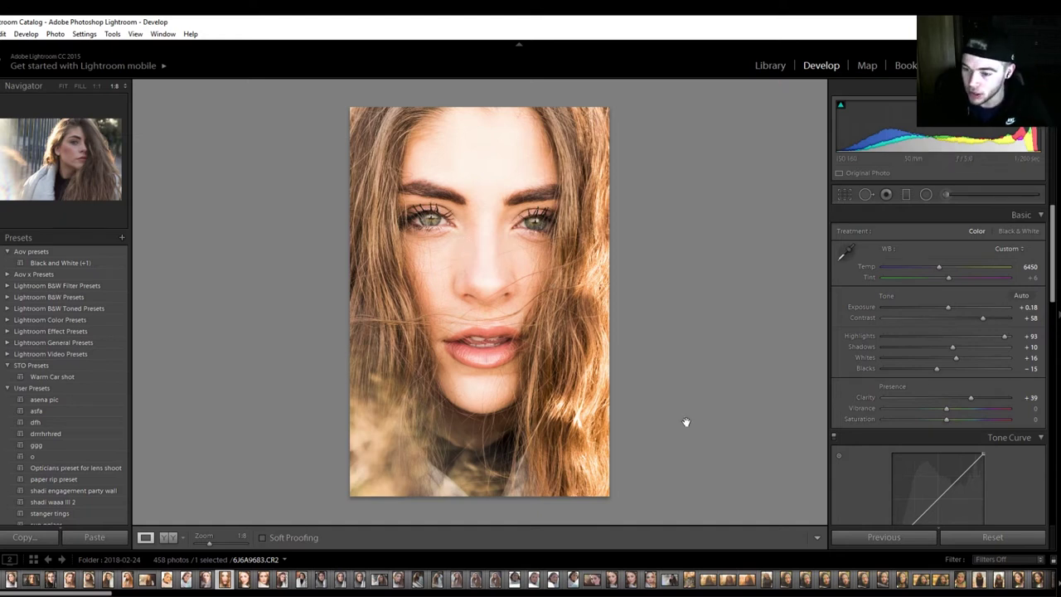
Step: Raise the portrait's Vibrance to +58
click(1028, 410)
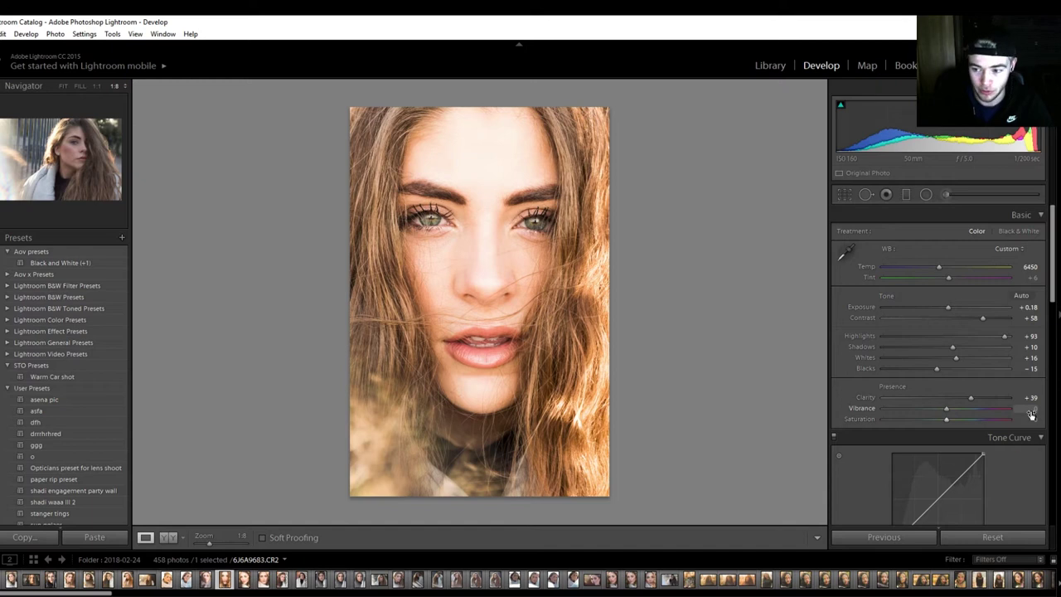
drag(1031, 410, 1055, 410)
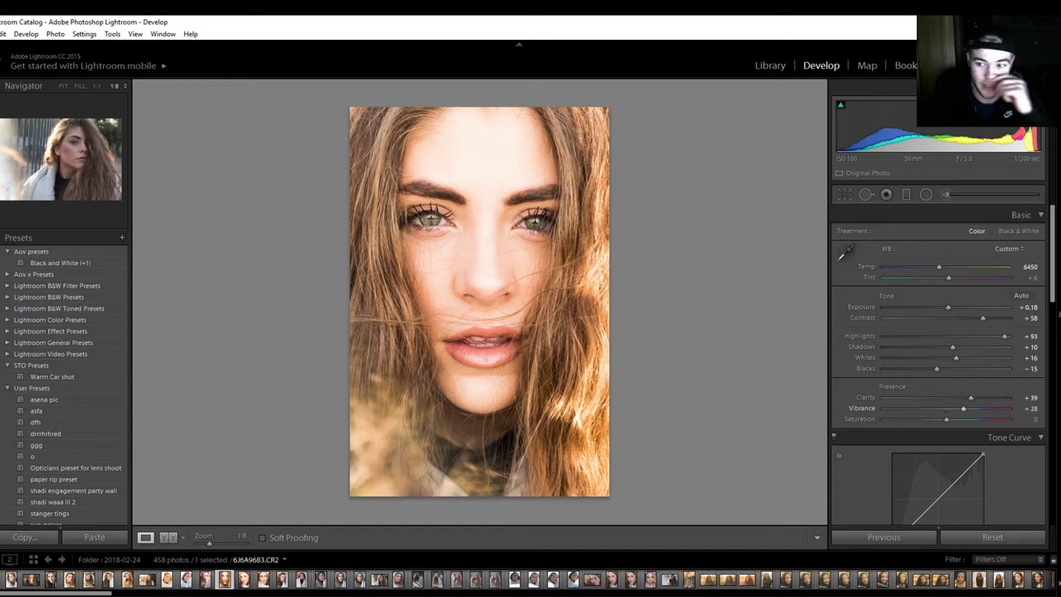
key(Up)
key(Up)
key(Up)
key(Up)
key(Up)
key(Up)
key(Up)
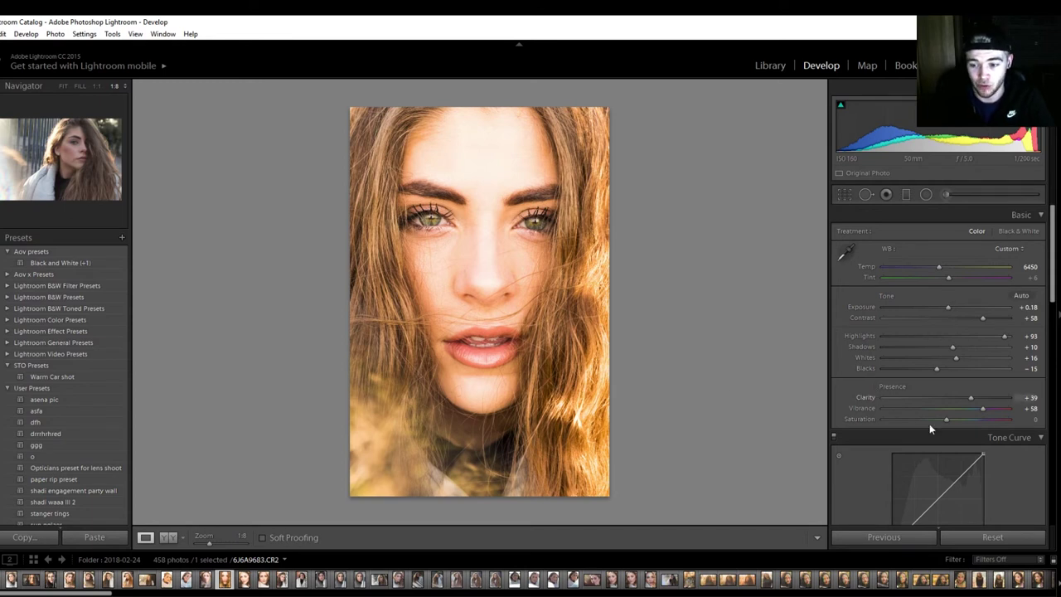
Step: Add three points along the lower half of the RGB tone curve and lift its black end point slightly
scroll(977, 388, down, 3)
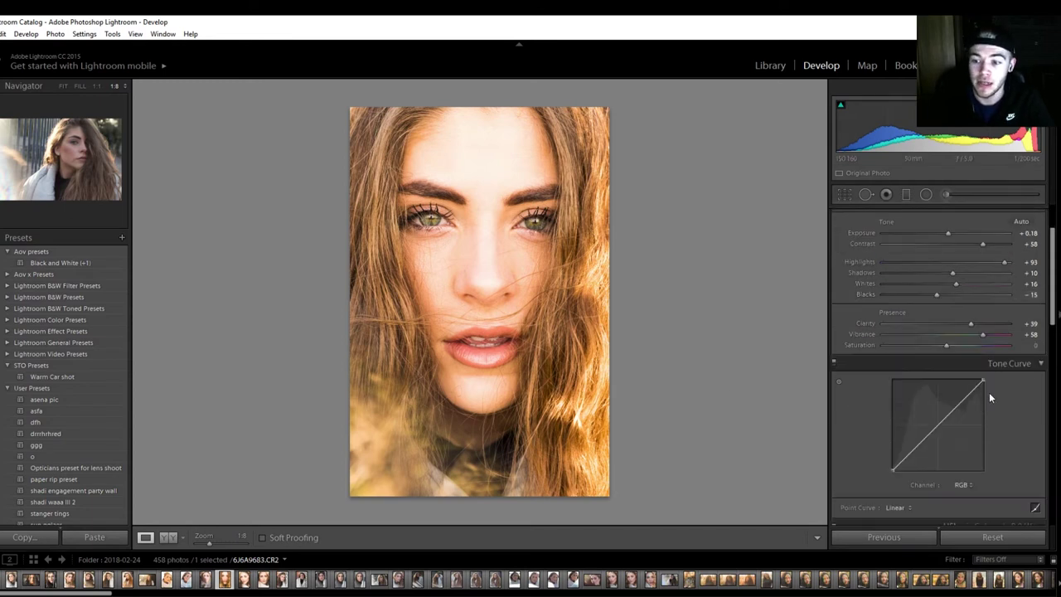
click(919, 446)
scroll(896, 471, down, 2)
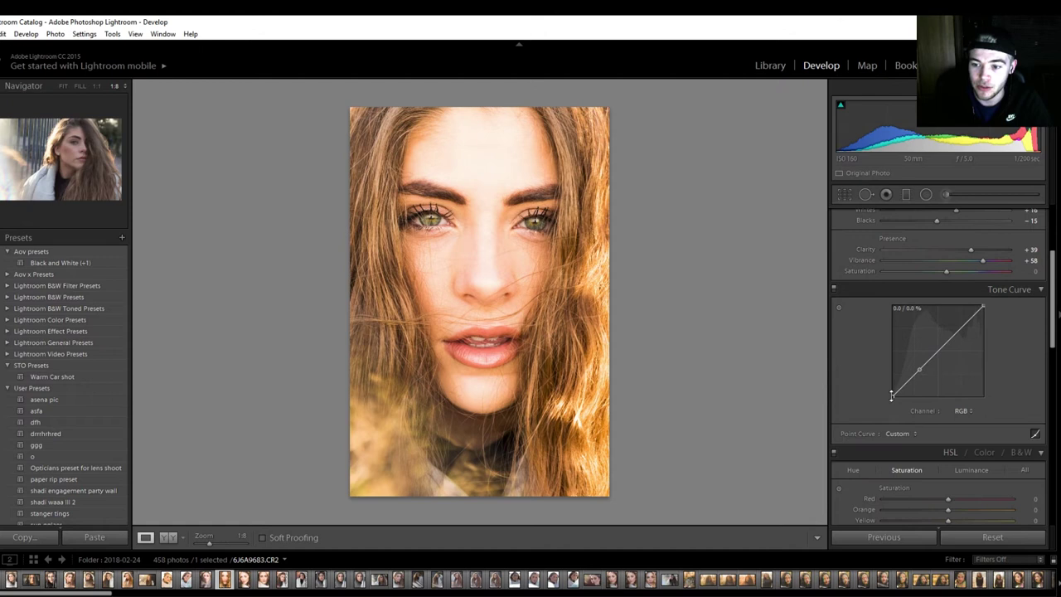
click(907, 378)
click(934, 359)
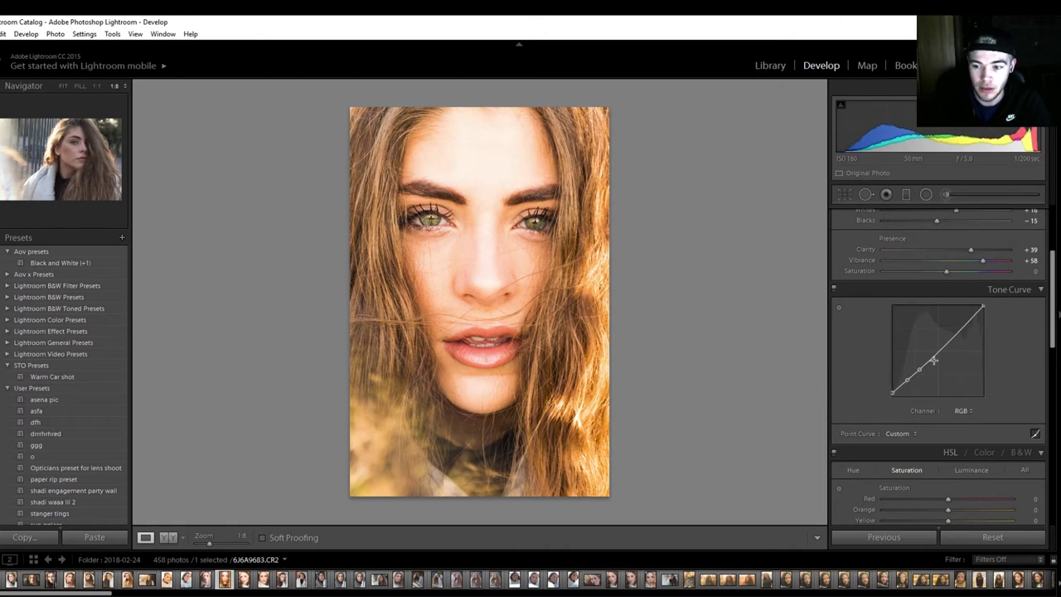
drag(891, 393, 892, 390)
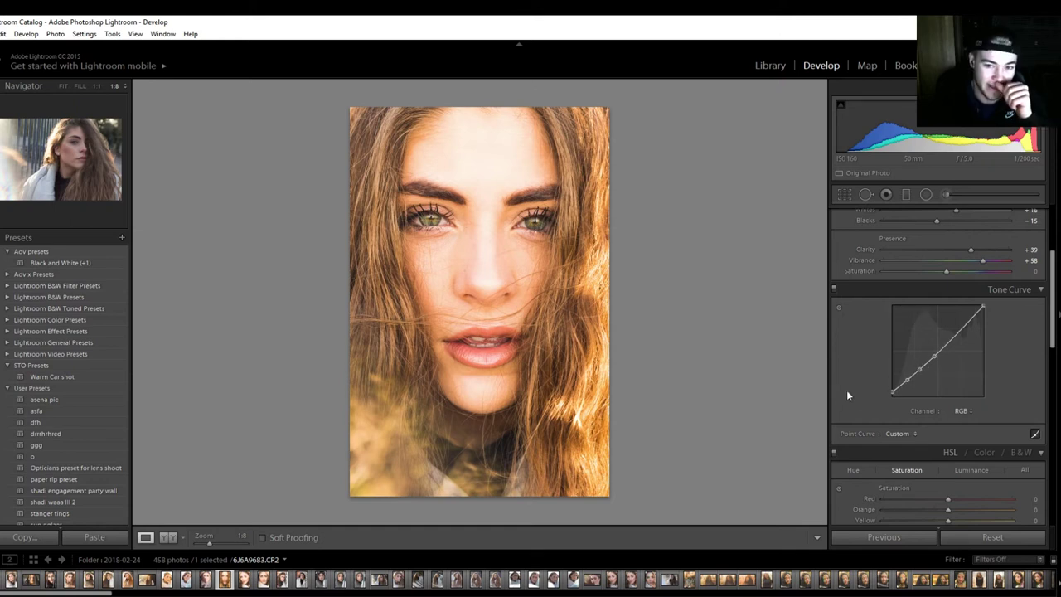
Step: Increase the saturation of the yellow tones to +51 in the HSL adjustments
scroll(846, 395, down, 3)
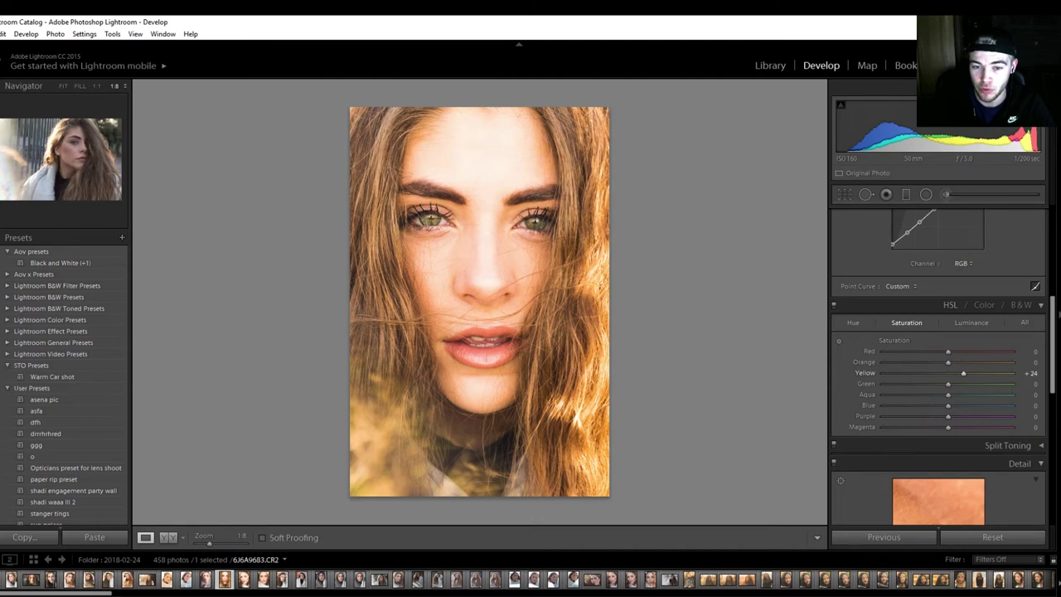
drag(963, 373, 979, 373)
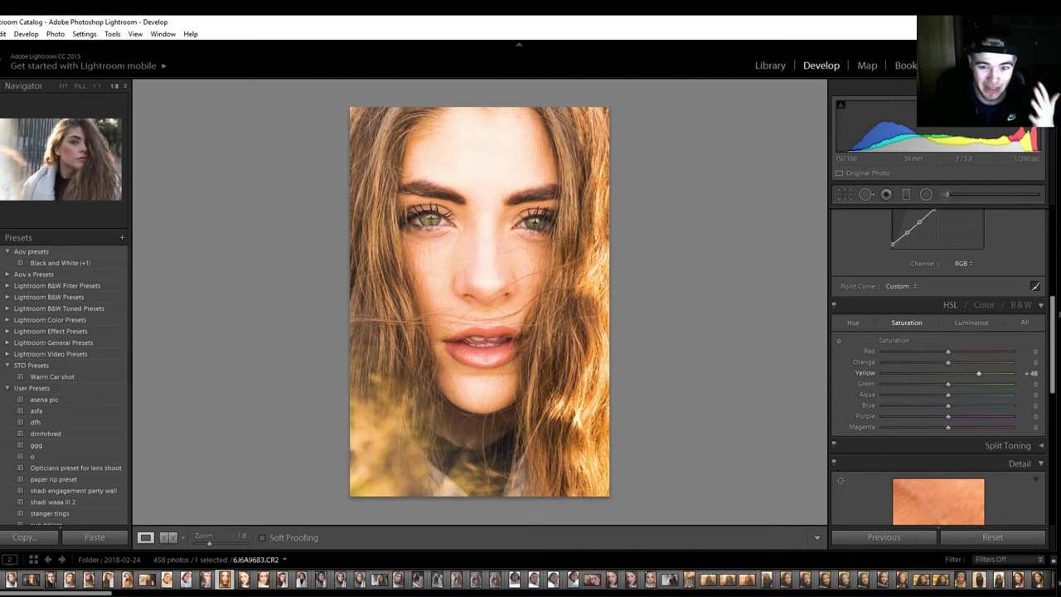
drag(979, 372, 1011, 373)
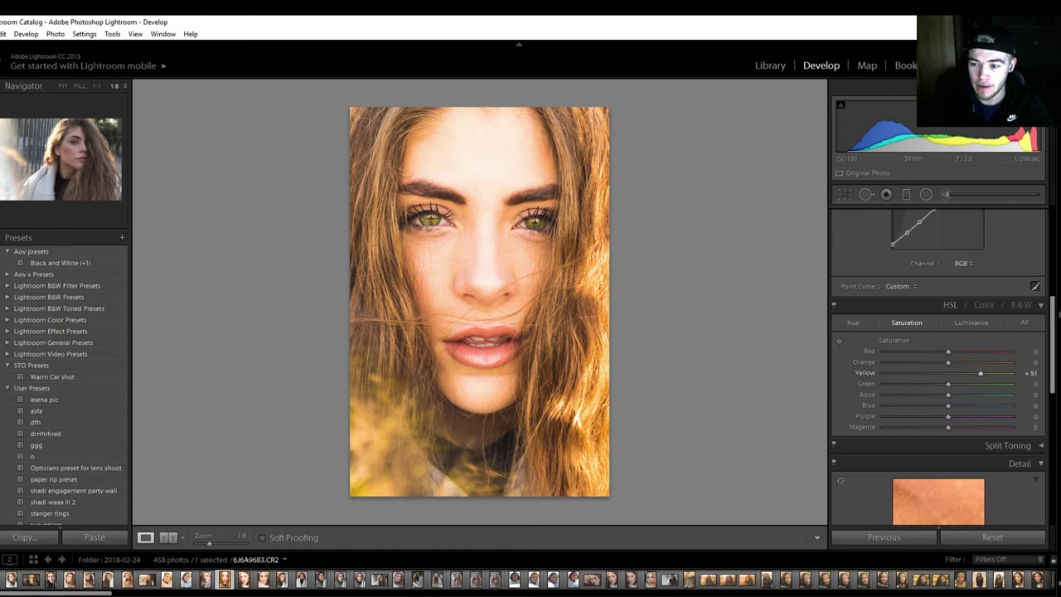
Step: Set the HSL saturation of the yellow tones to +35 and of the orange tones to +15
drag(978, 373, 1033, 363)
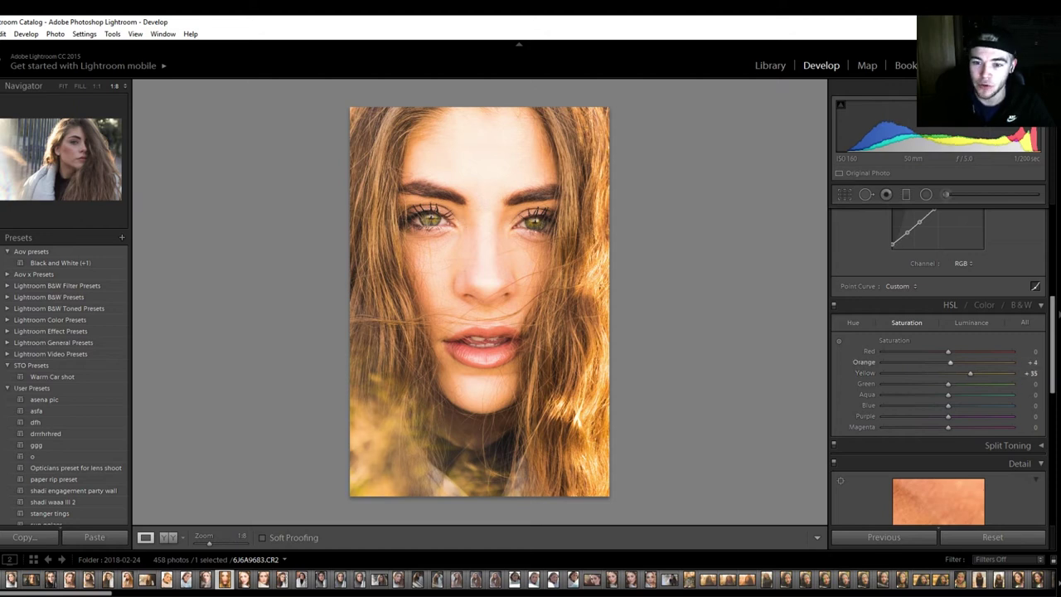
drag(950, 362, 990, 362)
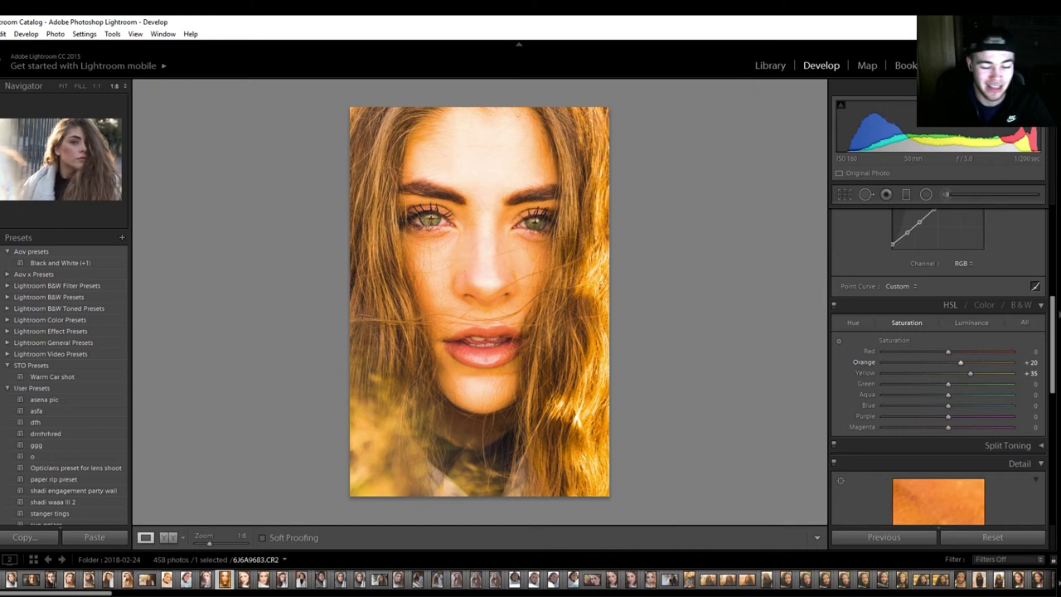
drag(959, 363, 957, 362)
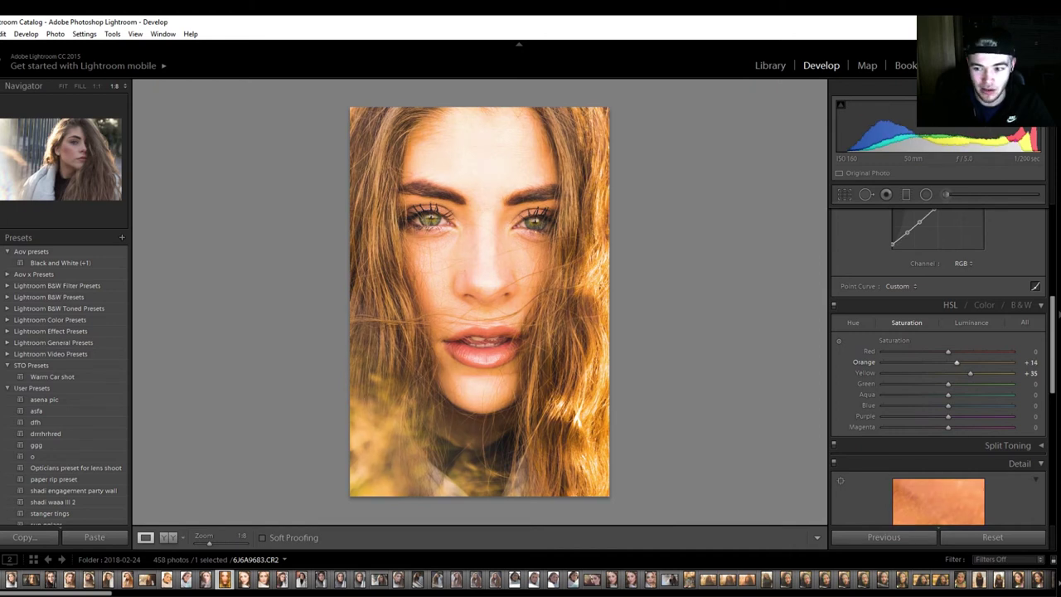
Step: Raise the portrait's Sharpening Amount to 131 and check the detail around the eyes and forehead up close
scroll(1025, 358, down, 2)
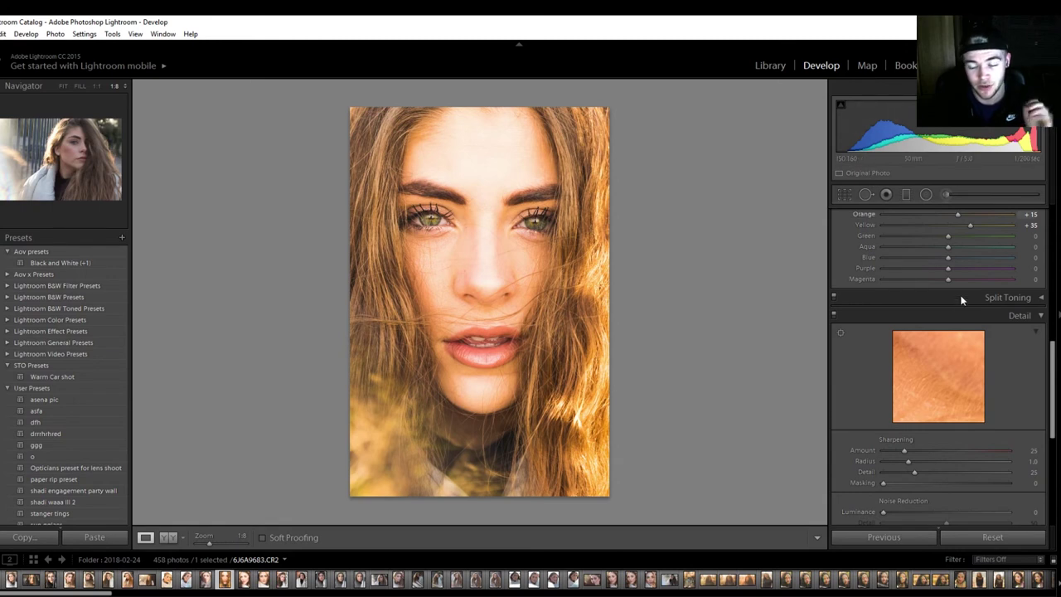
click(999, 451)
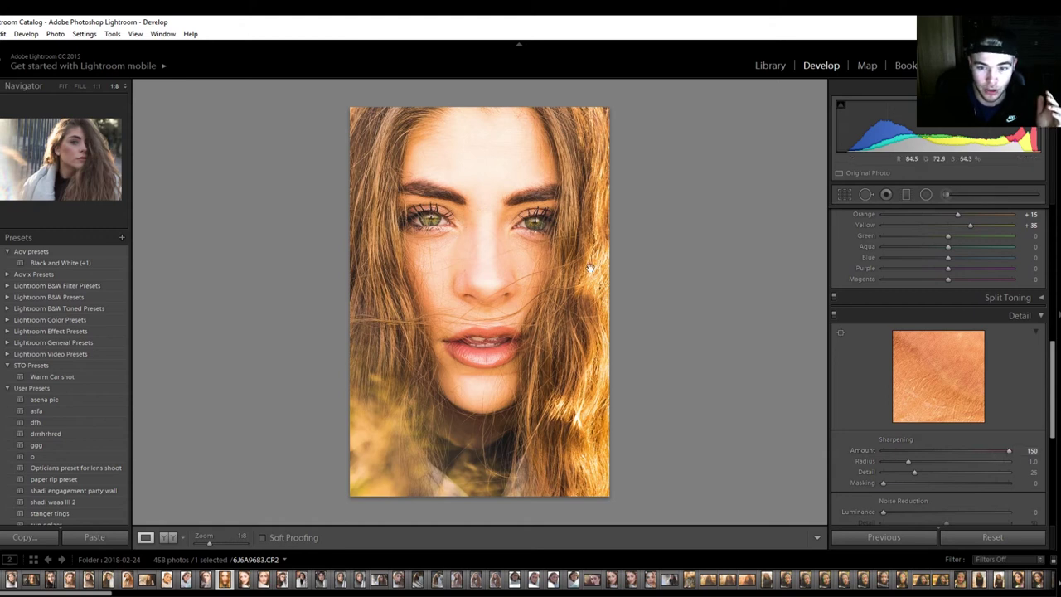
click(467, 247)
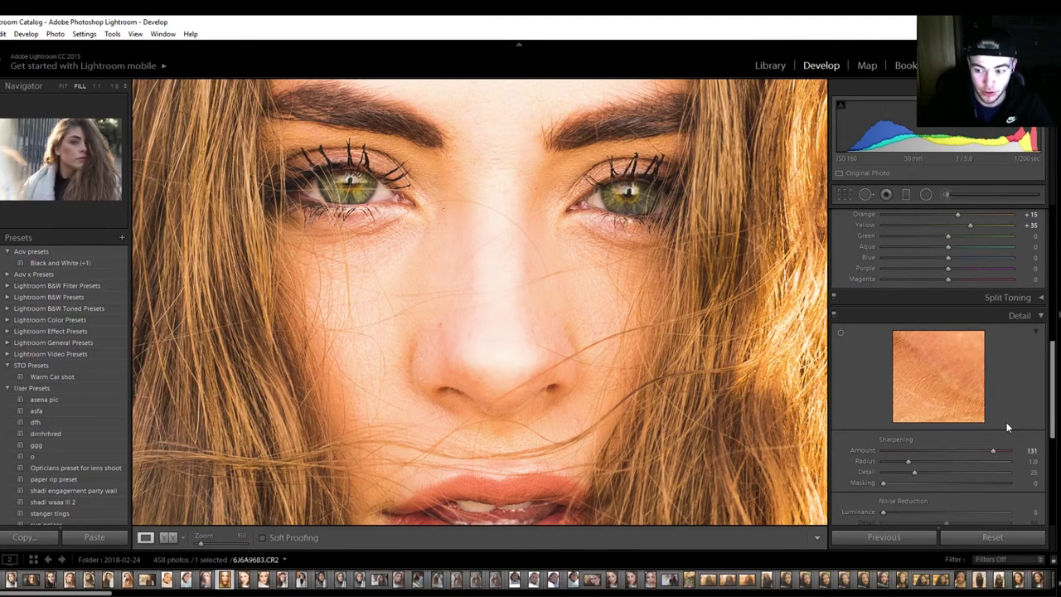
scroll(900, 442, down, 3)
drag(431, 199, 431, 303)
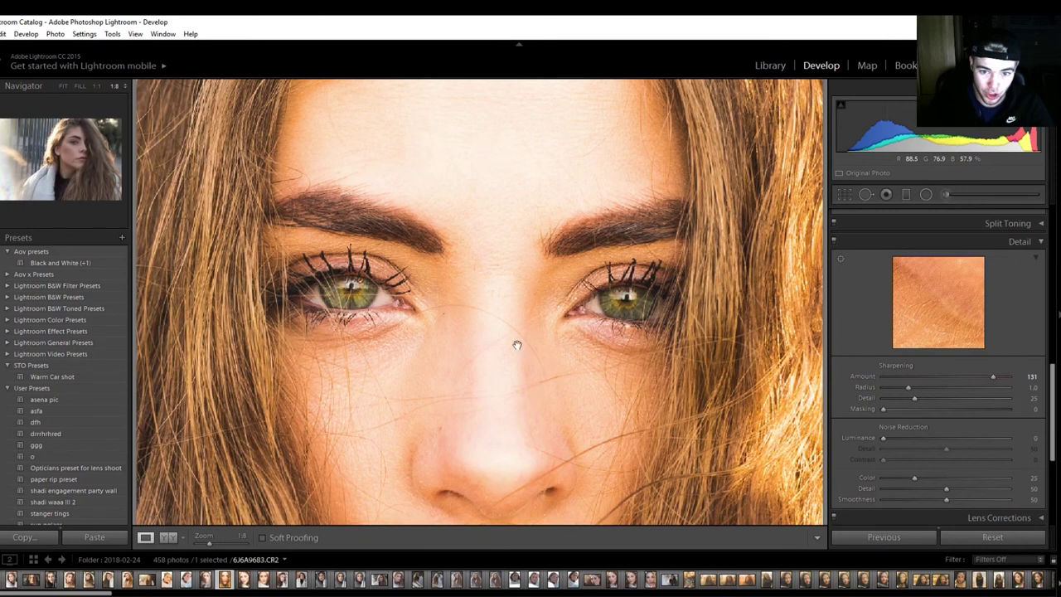
click(516, 344)
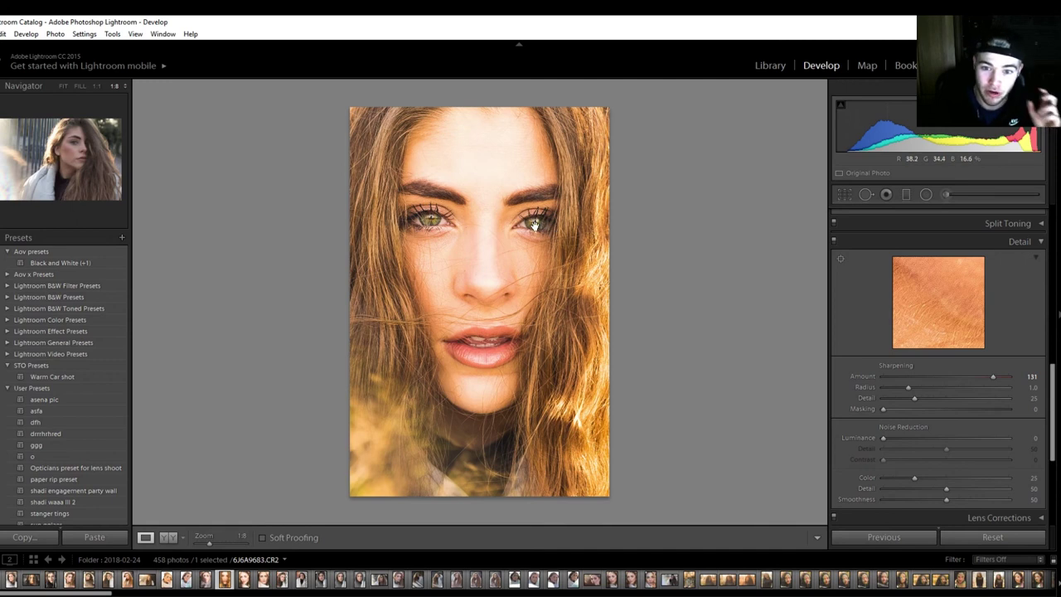
Step: Paint a single Adjustment Brush mask over the irises of both eyes
scroll(933, 348, down, 3)
scroll(931, 344, up, 8)
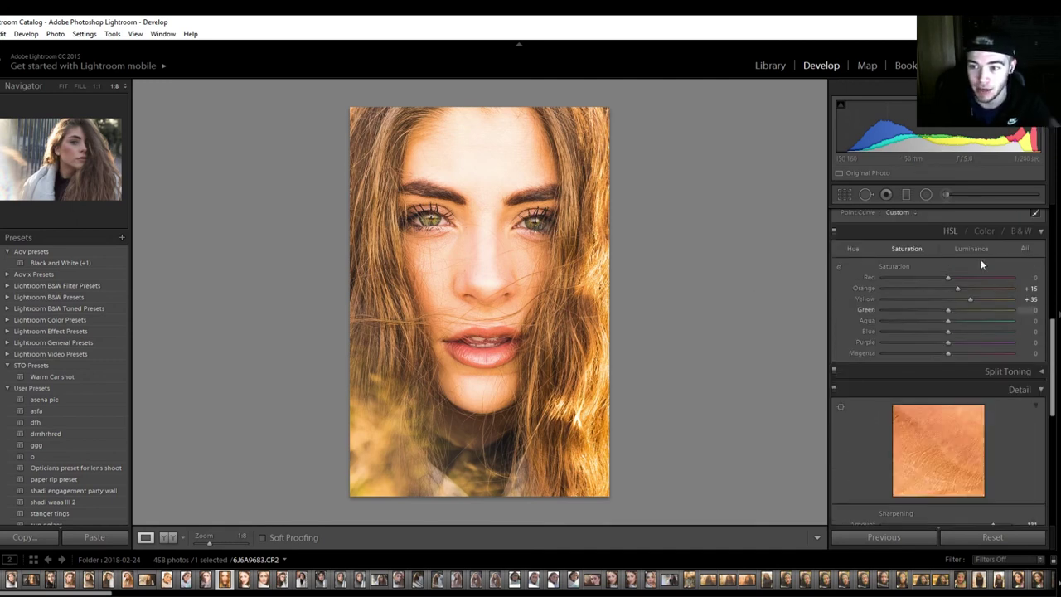
click(482, 226)
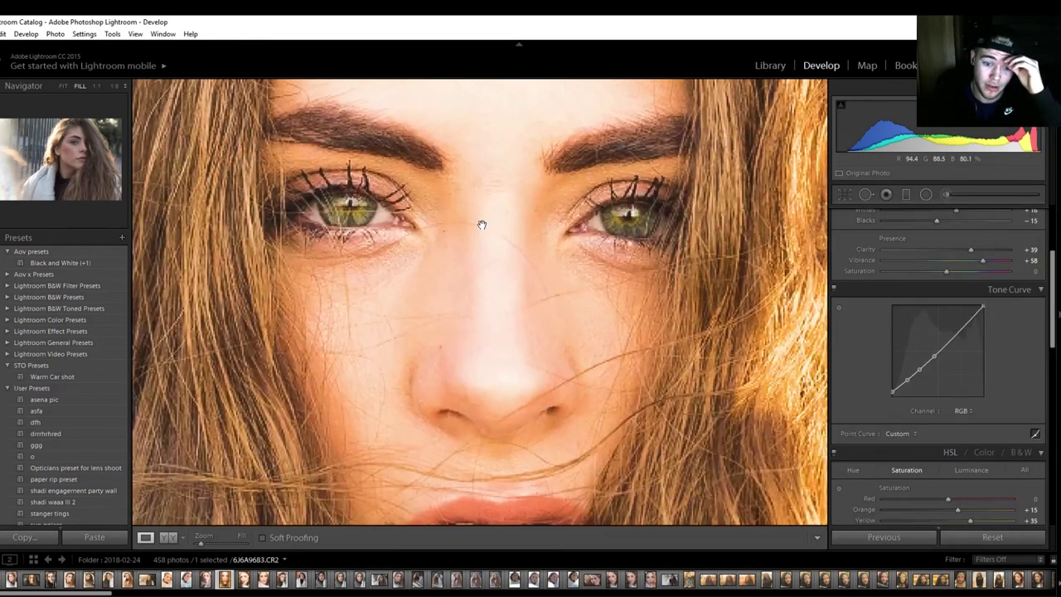
drag(481, 221, 469, 253)
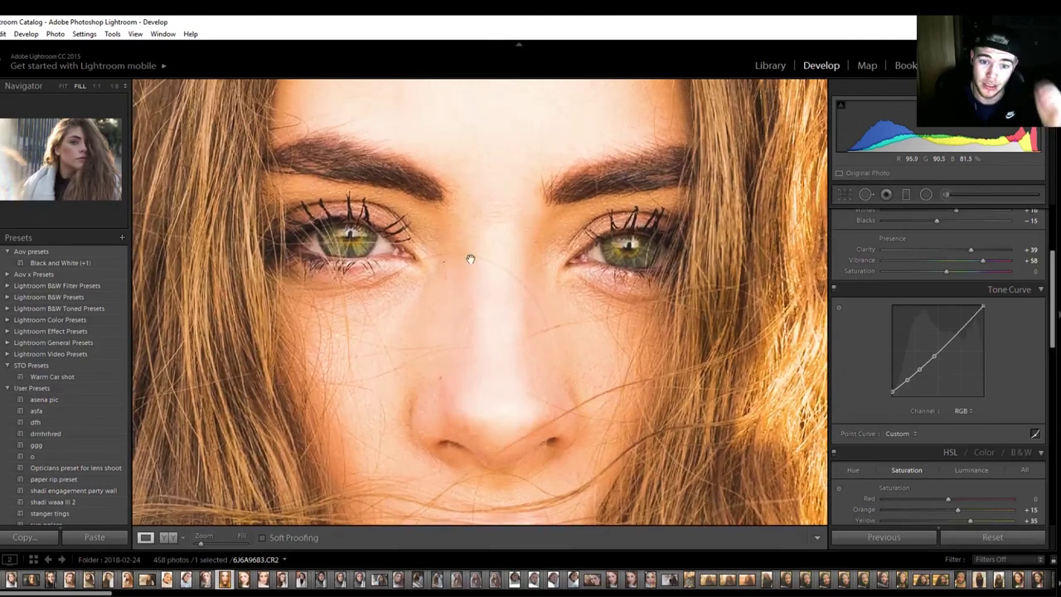
click(945, 194)
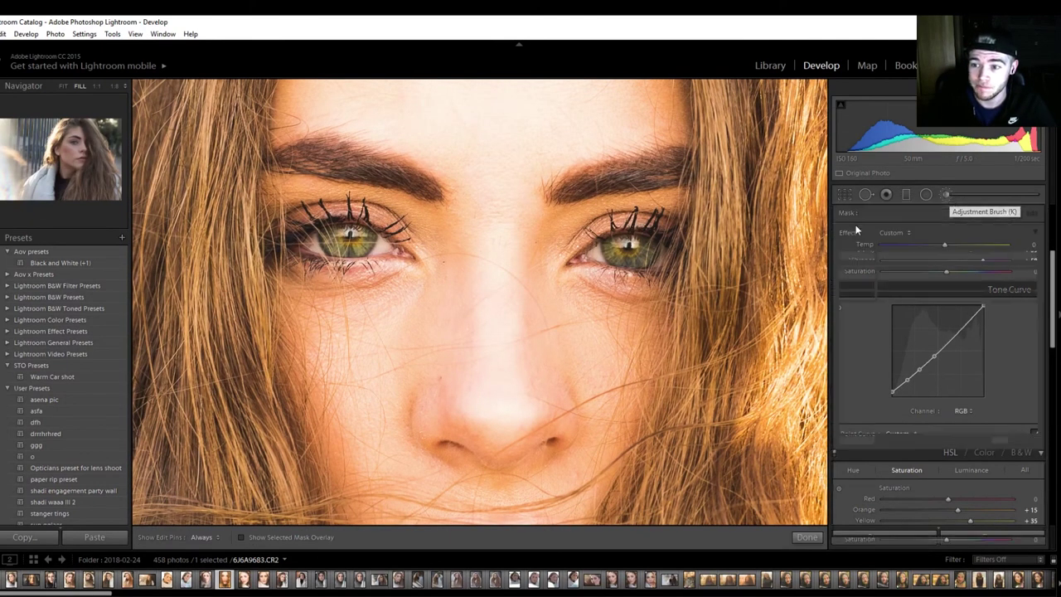
click(632, 250)
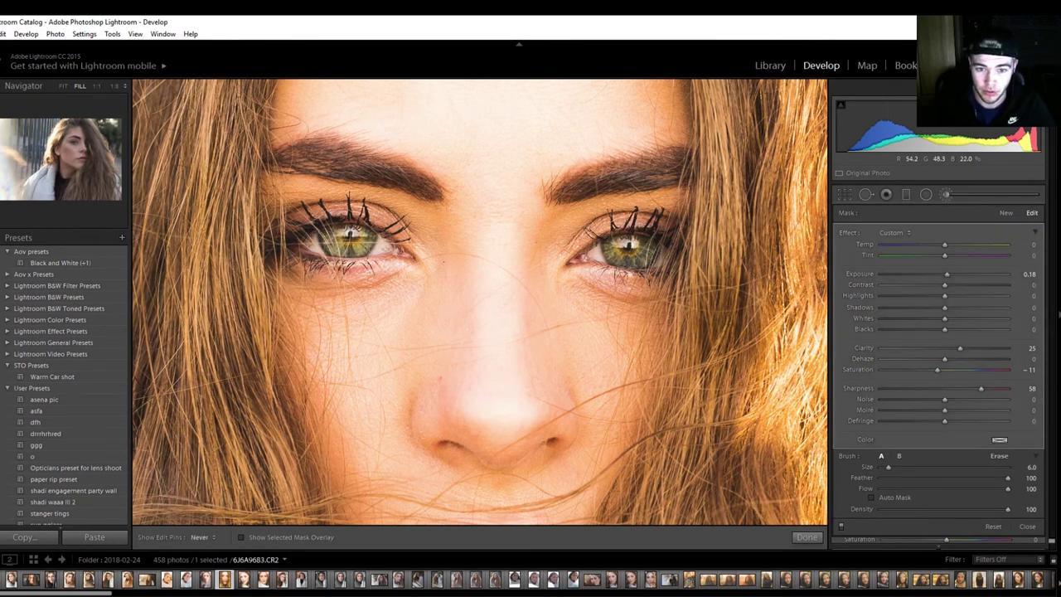
mouse_move(383, 248)
mouse_down()
mouse_move(306, 237)
mouse_move(352, 240)
mouse_up()
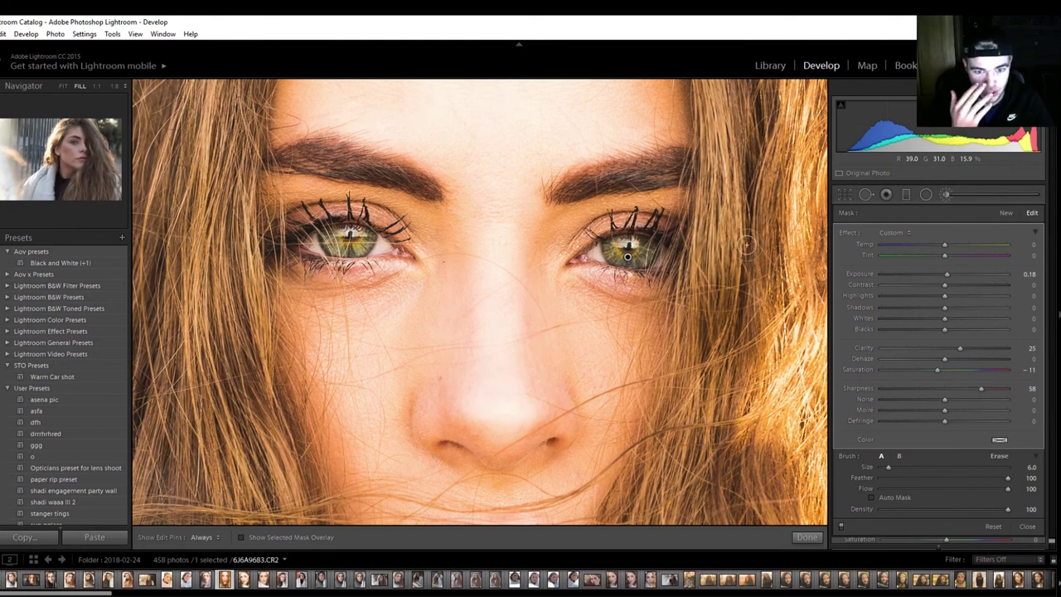
Step: Raise the Clarity of the eye mask to 62
click(1026, 348)
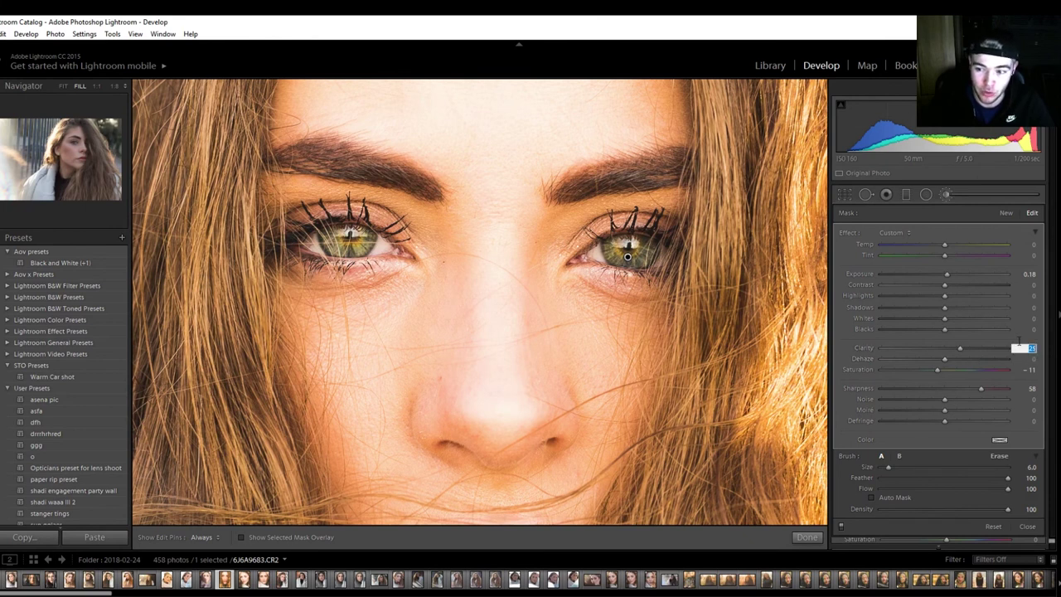
text(38)
key(Return)
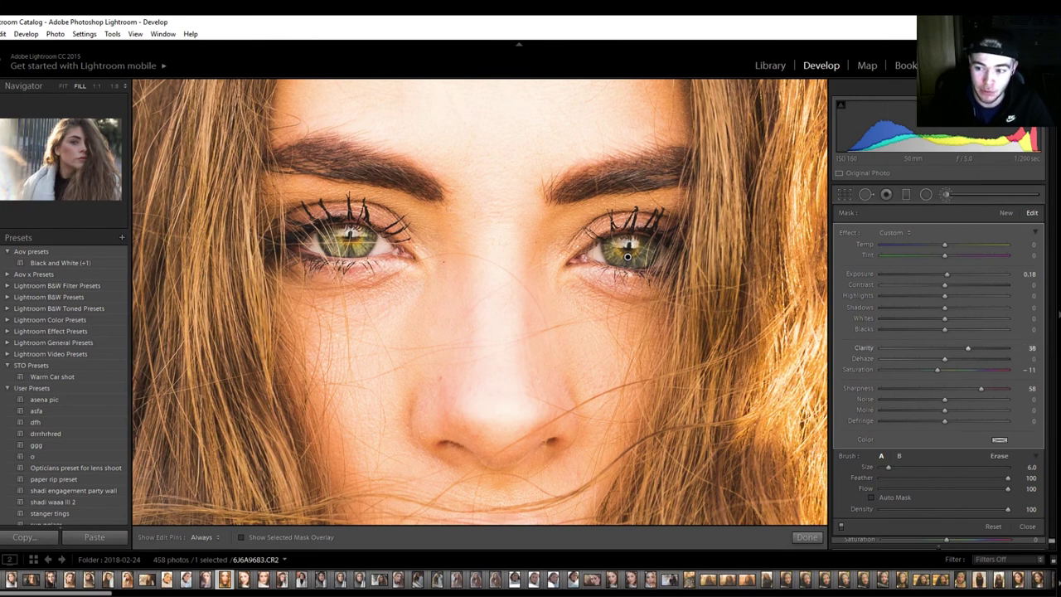
drag(1022, 350, 1042, 351)
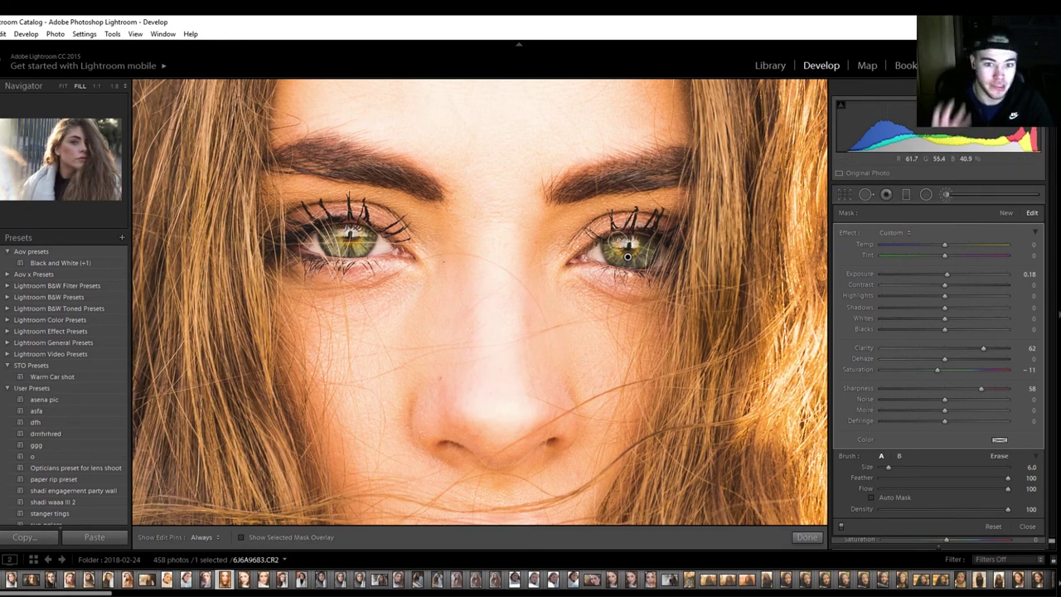
Step: Try stronger colour in the irises, settle the eye mask's Saturation at -13 and finish the brush adjustment
click(1027, 370)
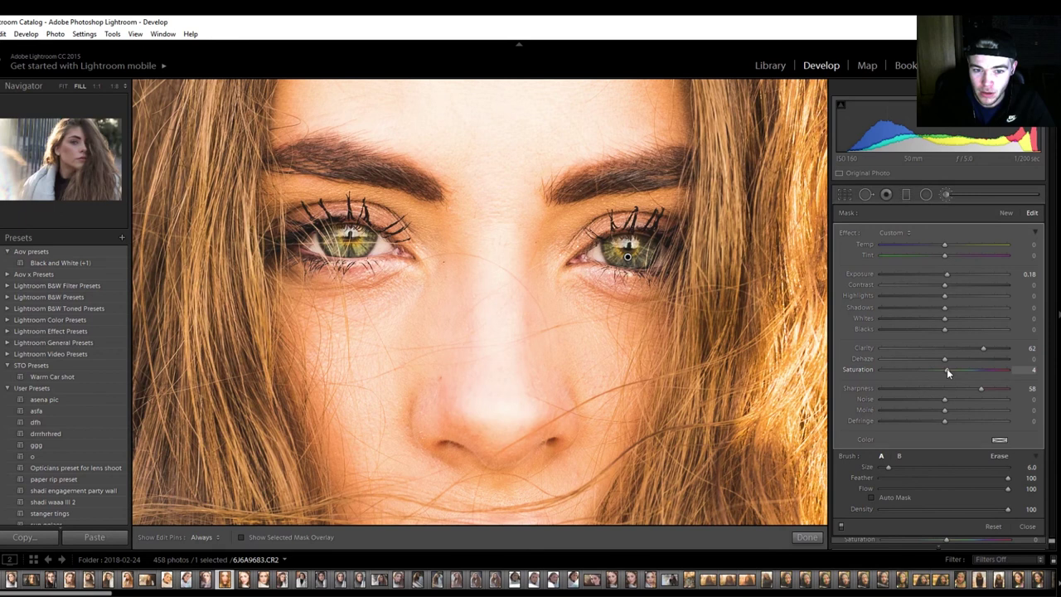
drag(946, 368, 982, 369)
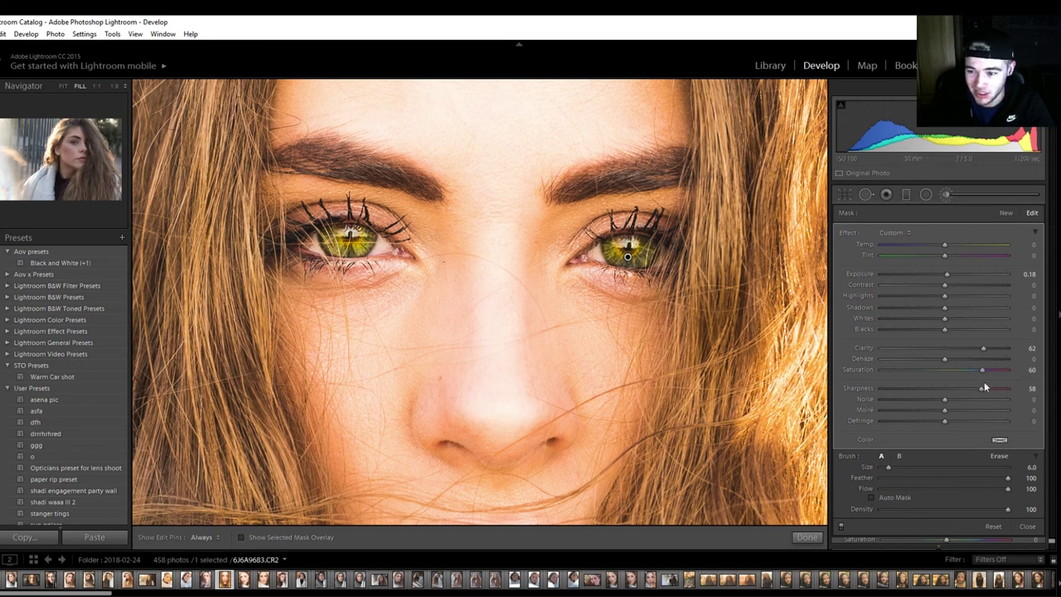
drag(982, 369, 936, 370)
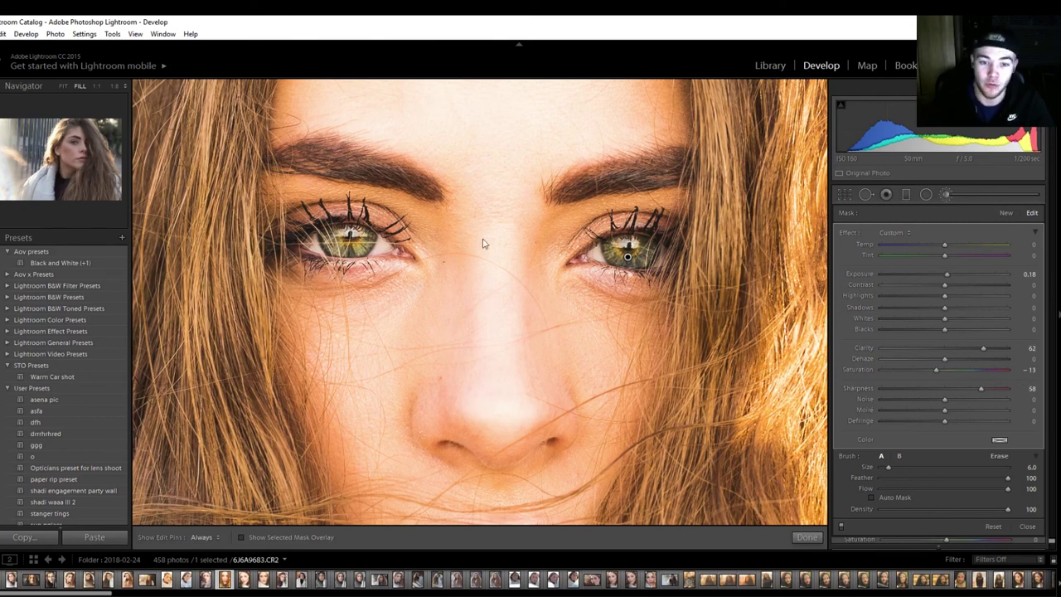
click(945, 195)
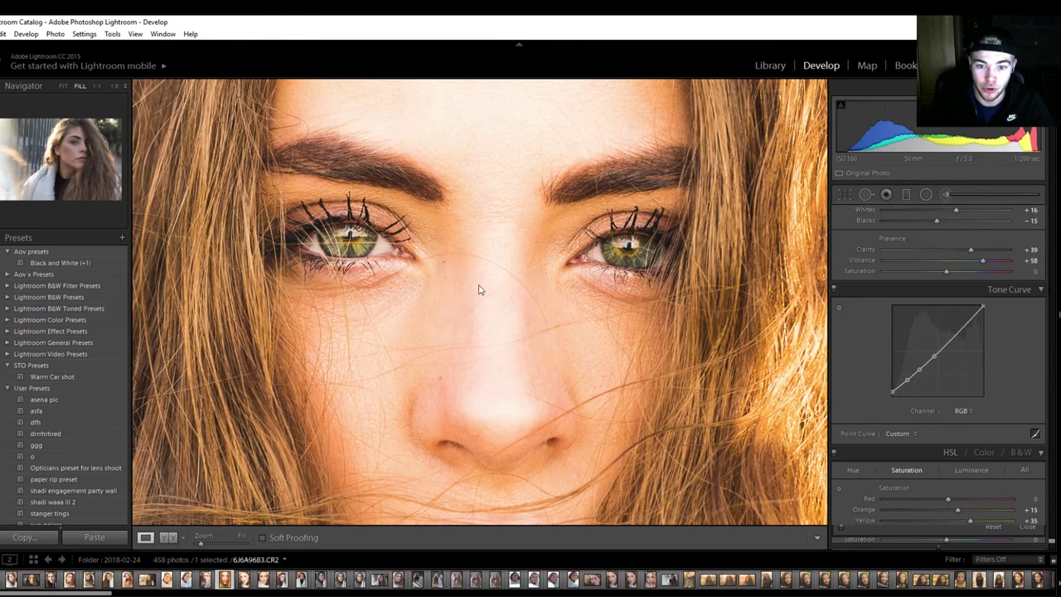
Step: Heal the small dark spot on the side of the nose bridge with the Spot Removal tool
click(478, 229)
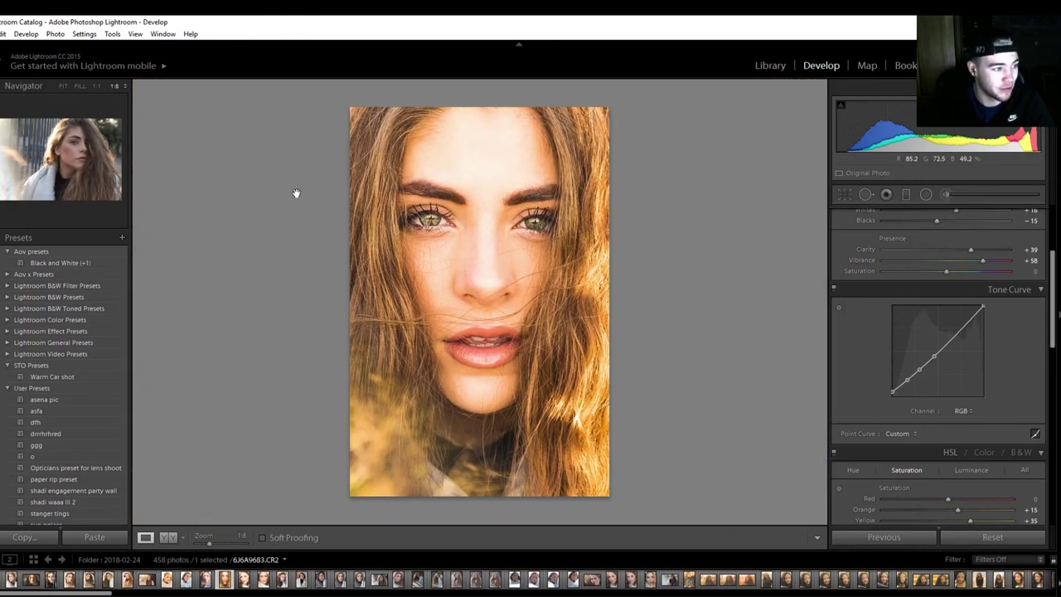
click(485, 167)
drag(503, 351, 498, 282)
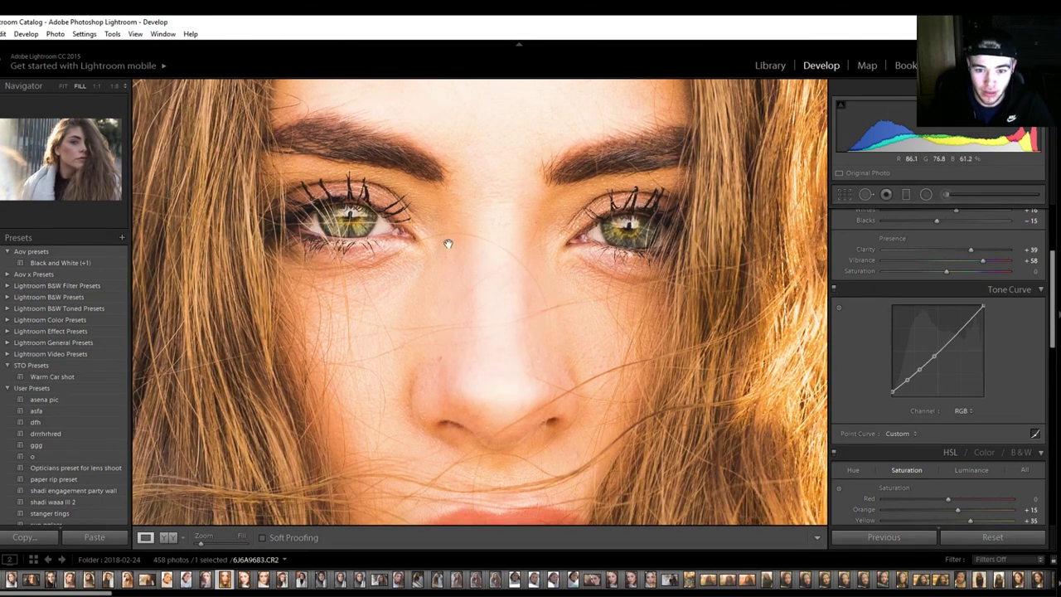
click(866, 195)
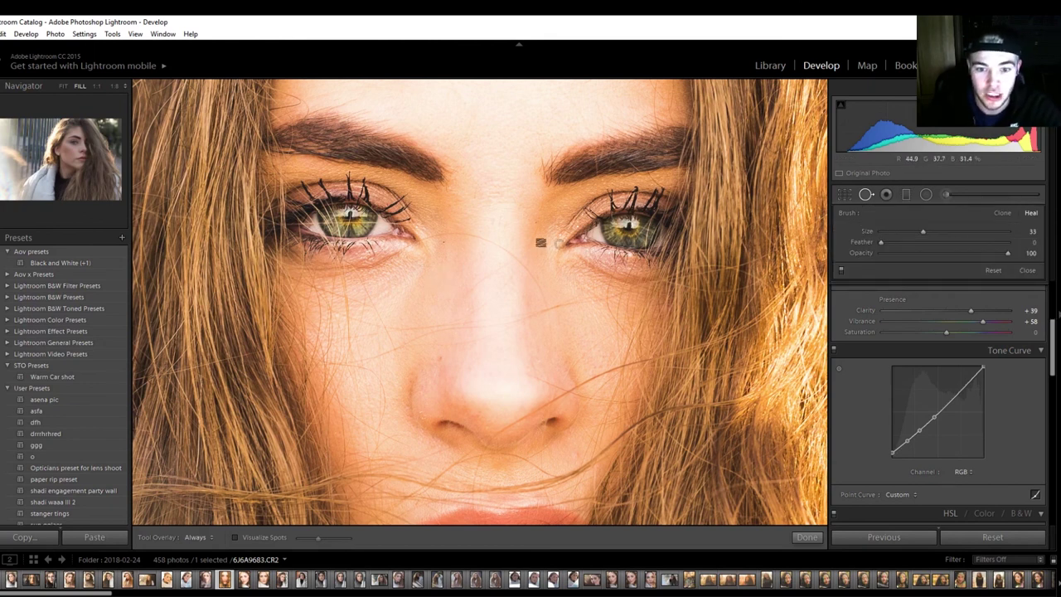
click(443, 244)
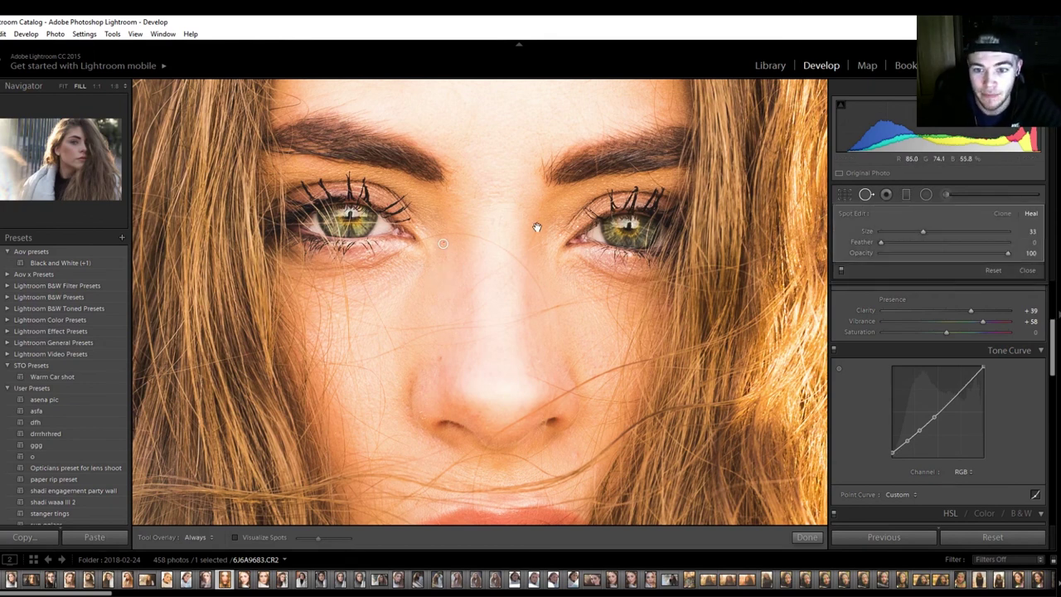